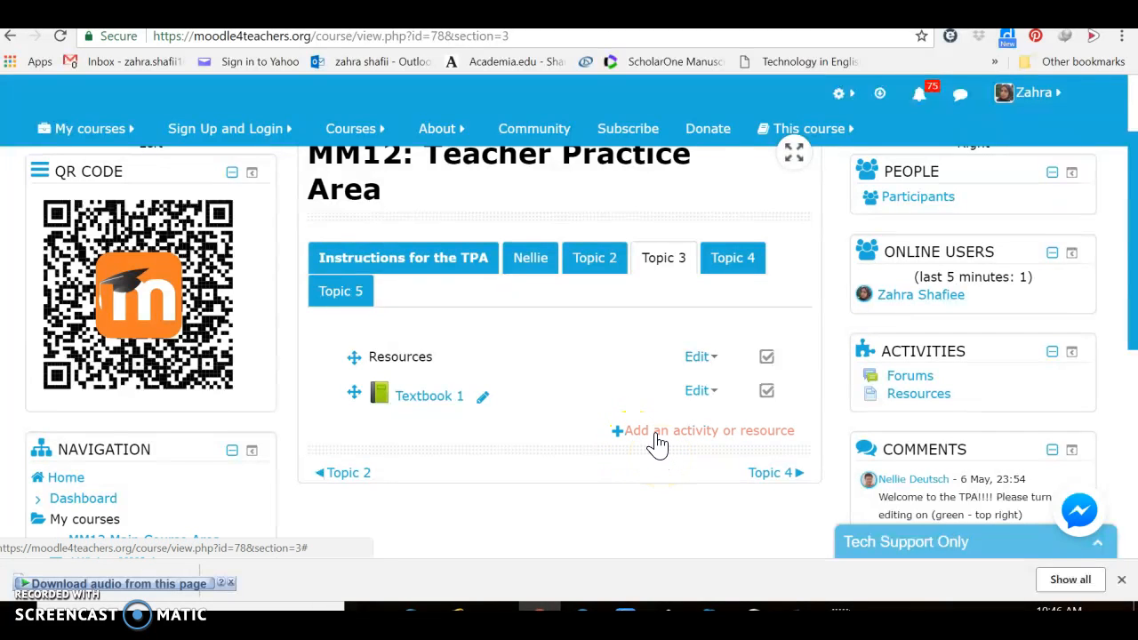
Start adding a new File resource to Topic 3 of the course.
{"action": "left_click", "coordinate": [656, 435]}
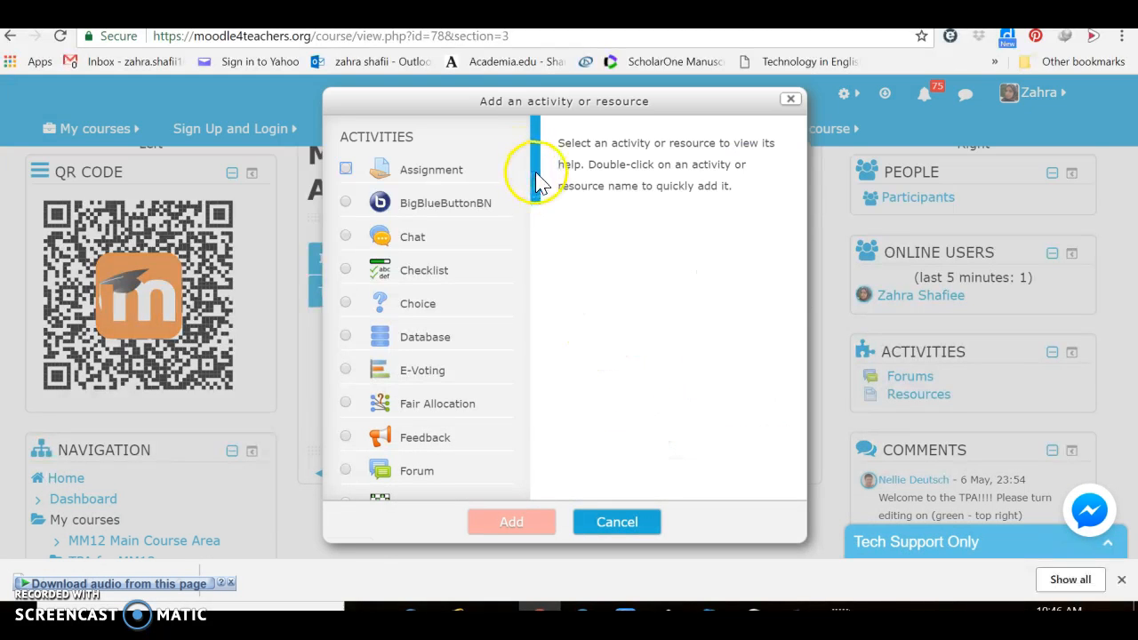
{"action": "left_click_drag", "start_coordinate": [536, 182], "coordinate": [533, 480]}
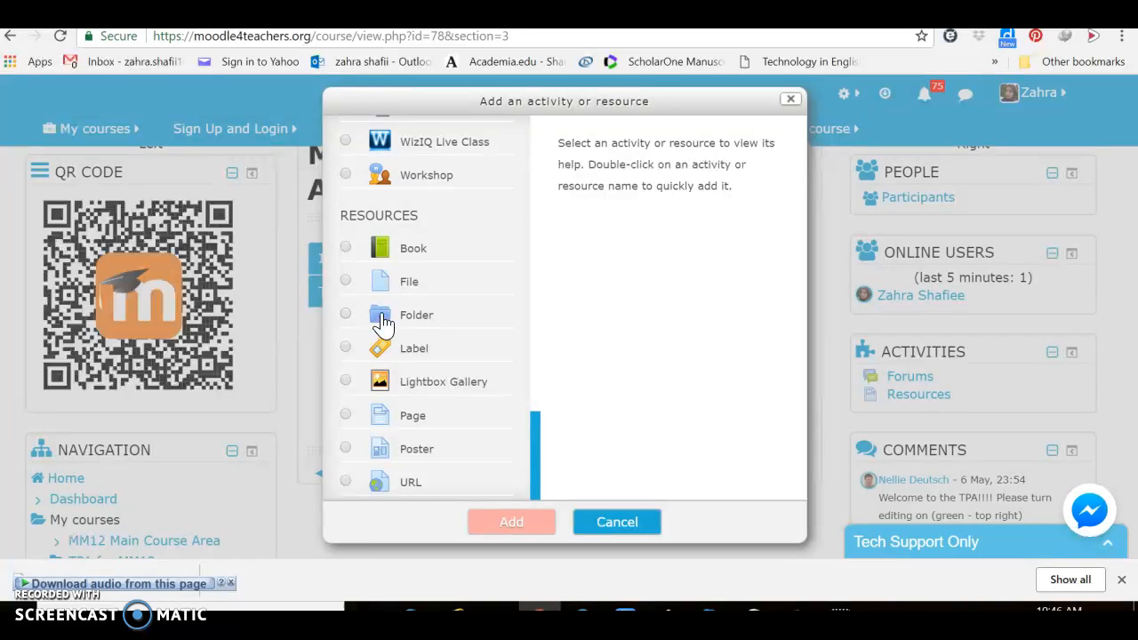
{"action": "left_click", "coordinate": [380, 286]}
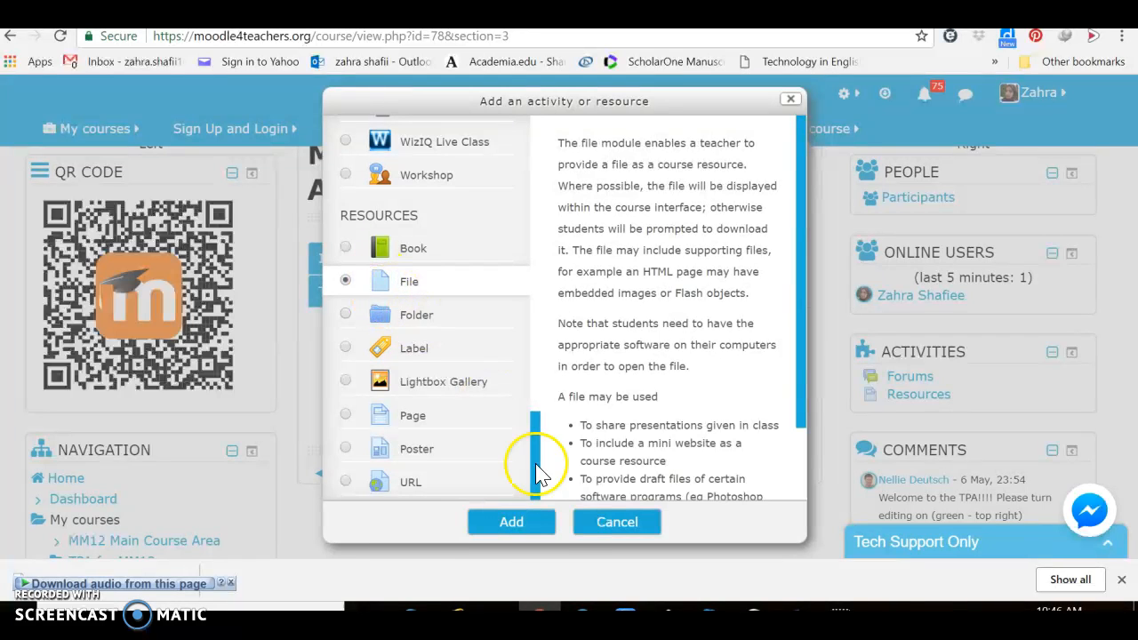
{"action": "left_click", "coordinate": [532, 527]}
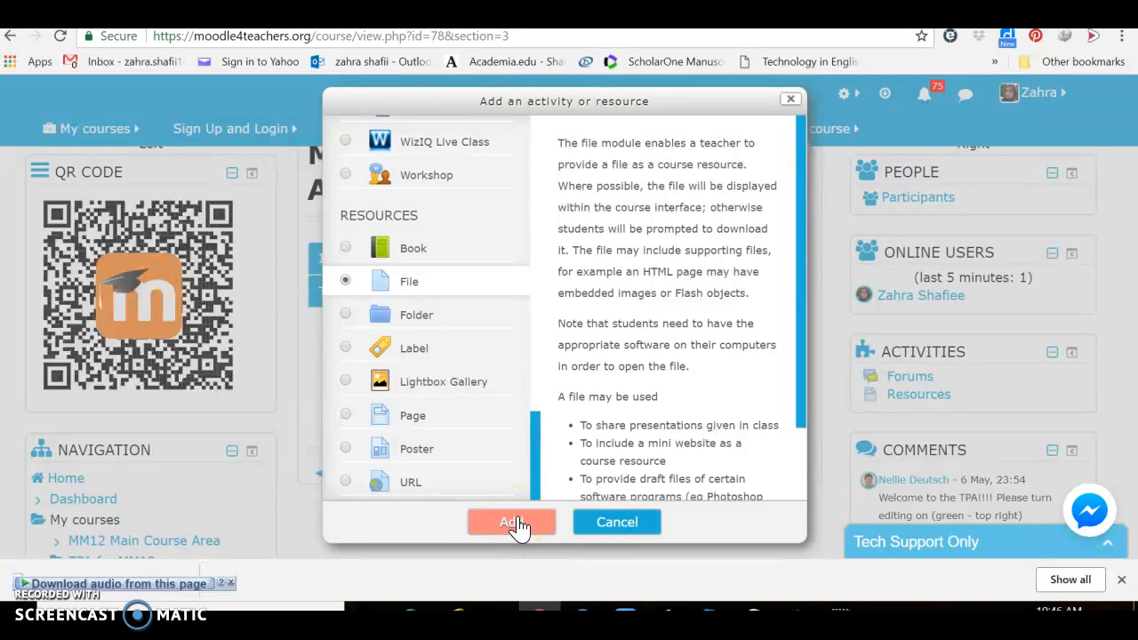
{"action": "left_click", "coordinate": [515, 522]}
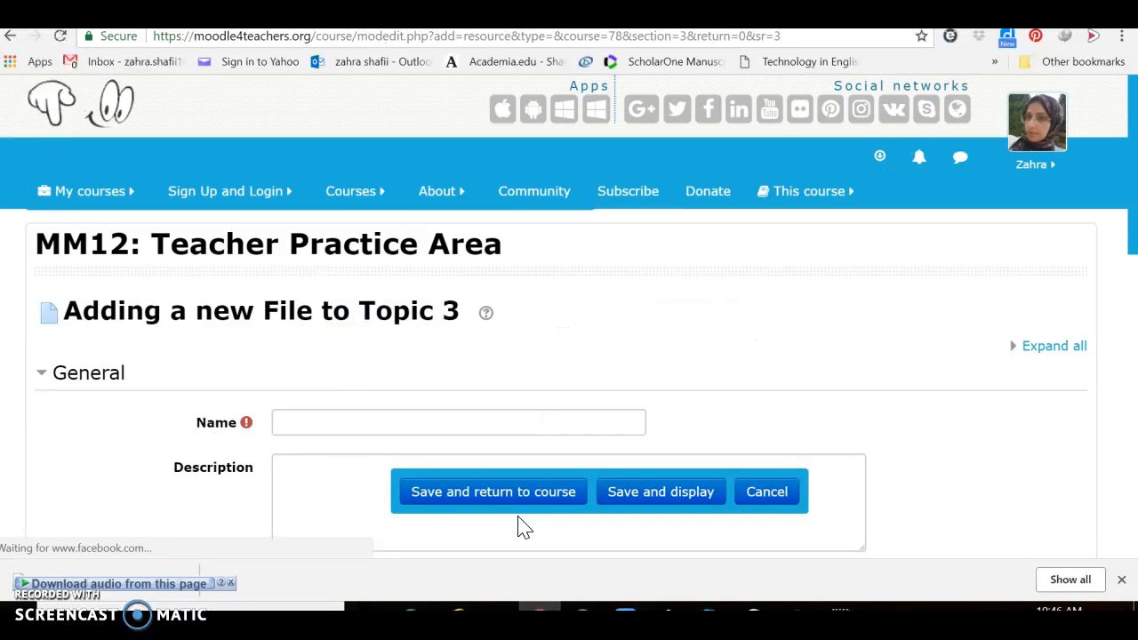
Name the new file resource "File 1".
{"action": "left_click", "coordinate": [351, 424]}
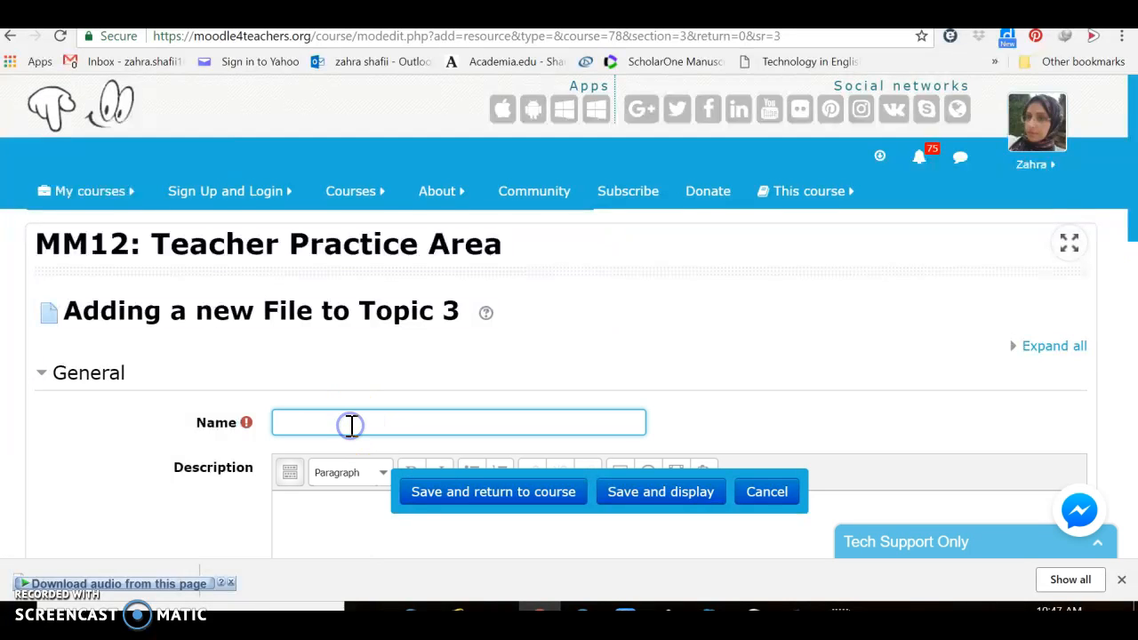
{"action": "type", "text": "File"}
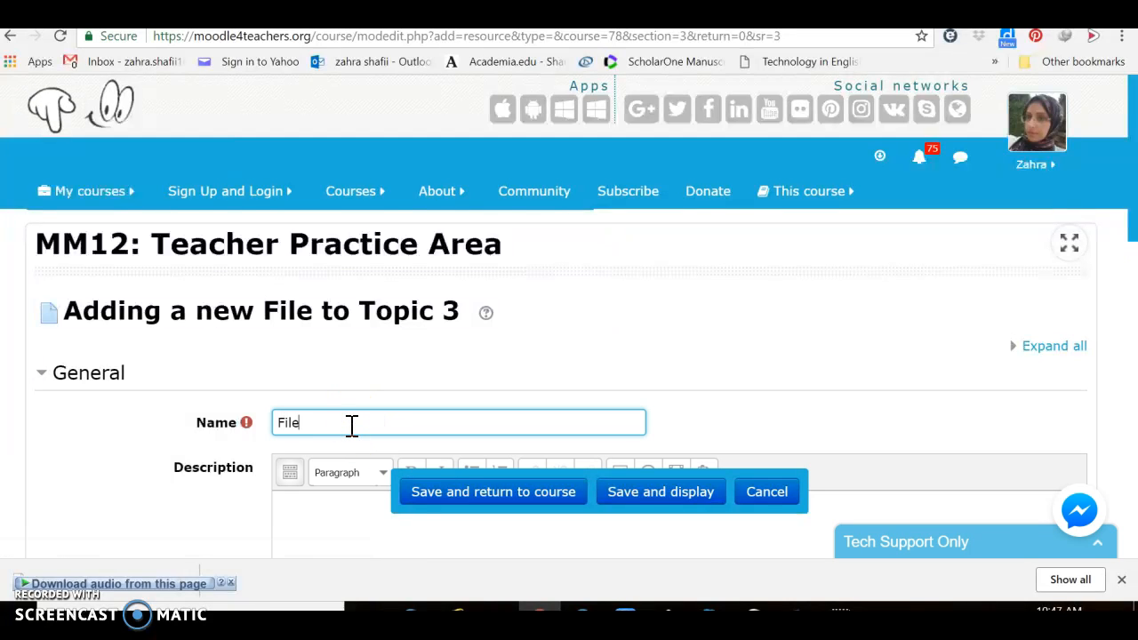
{"action": "type", "text": " 1"}
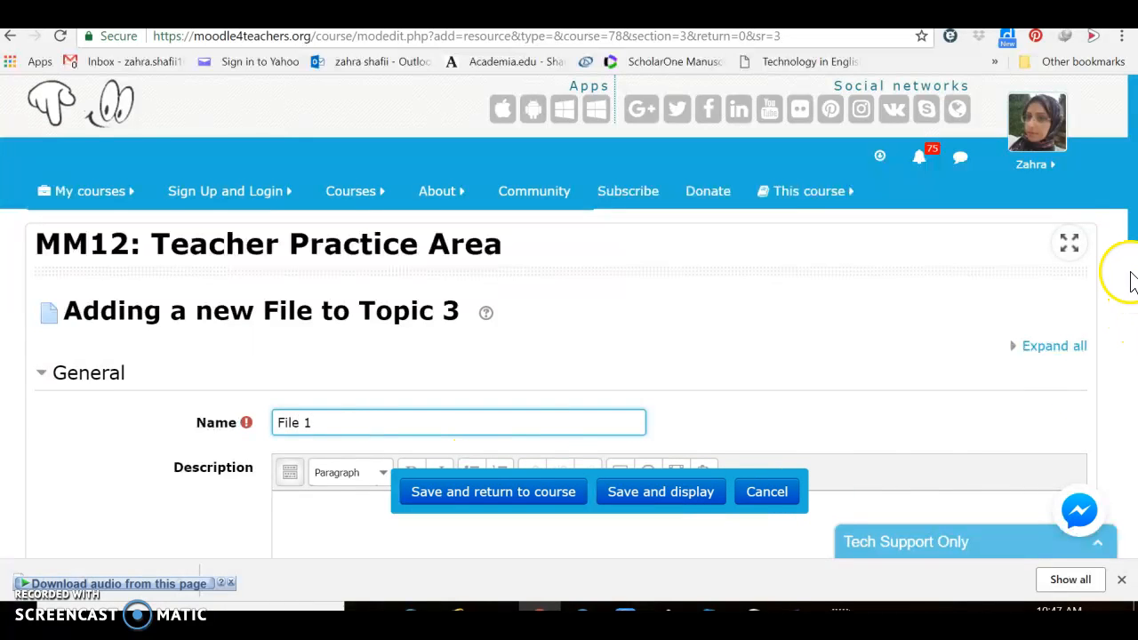
Enter "File 1" as the description and enable displaying the description on the course page.
{"action": "left_click_drag", "start_coordinate": [1133, 226], "coordinate": [1122, 276]}
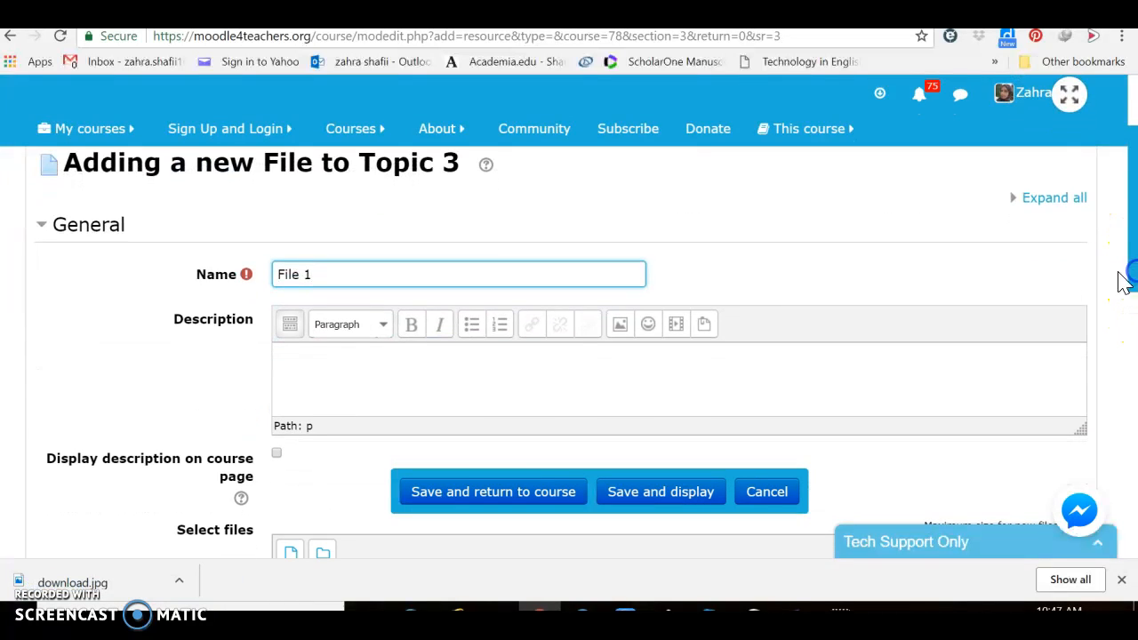
{"action": "left_click", "coordinate": [332, 362]}
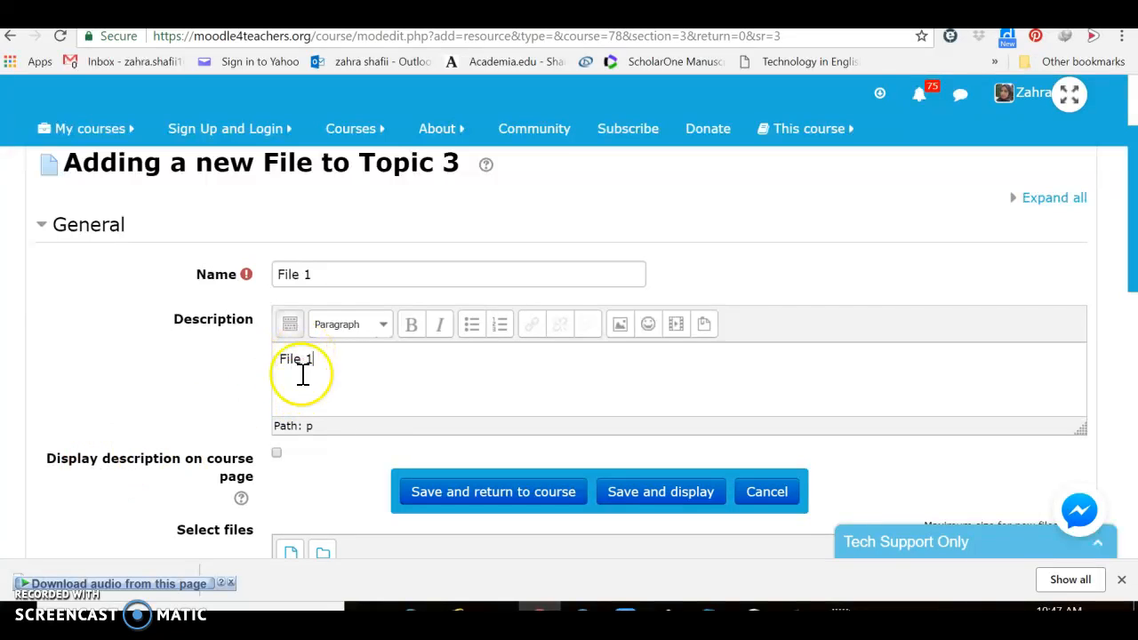
{"action": "left_click", "coordinate": [276, 454]}
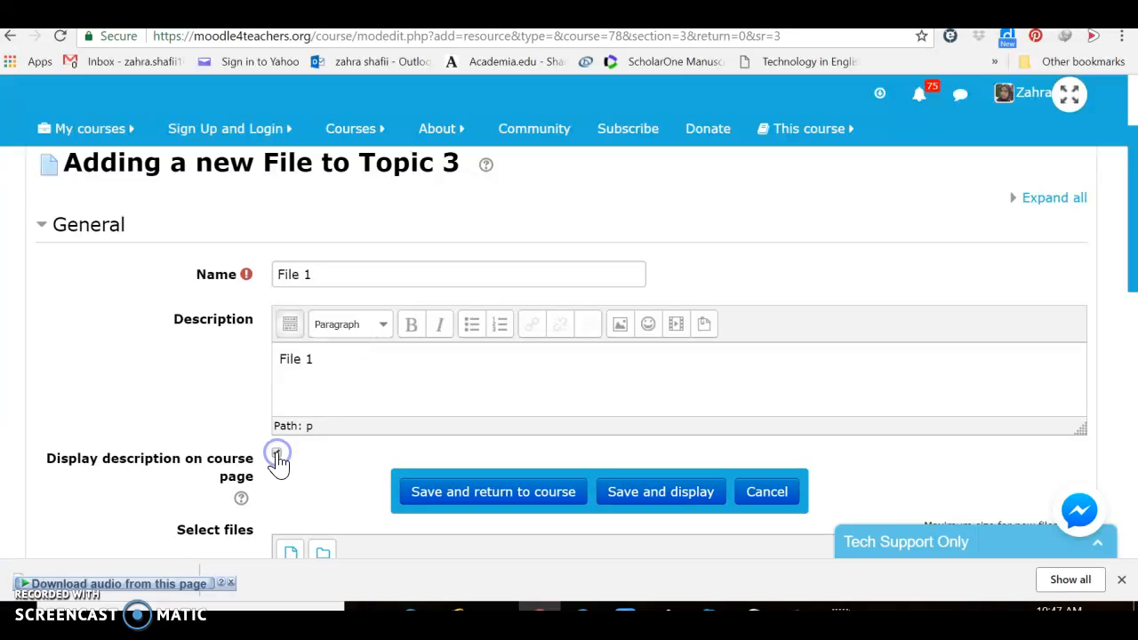
Upload File 1.pdf from Folder 1 inside the desktop folder "WEEK 2, Resources" to the resource's files.
{"action": "scroll", "coordinate": [232, 444], "scroll_direction": "down", "scroll_amount": 2}
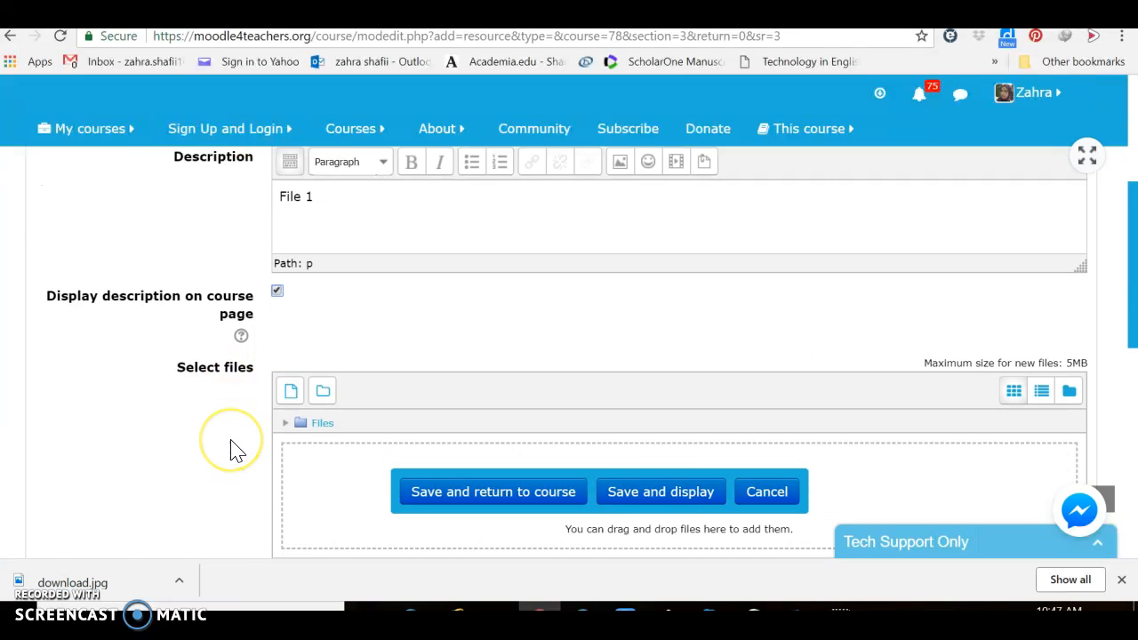
{"action": "scroll", "coordinate": [233, 449], "scroll_direction": "down", "scroll_amount": 2}
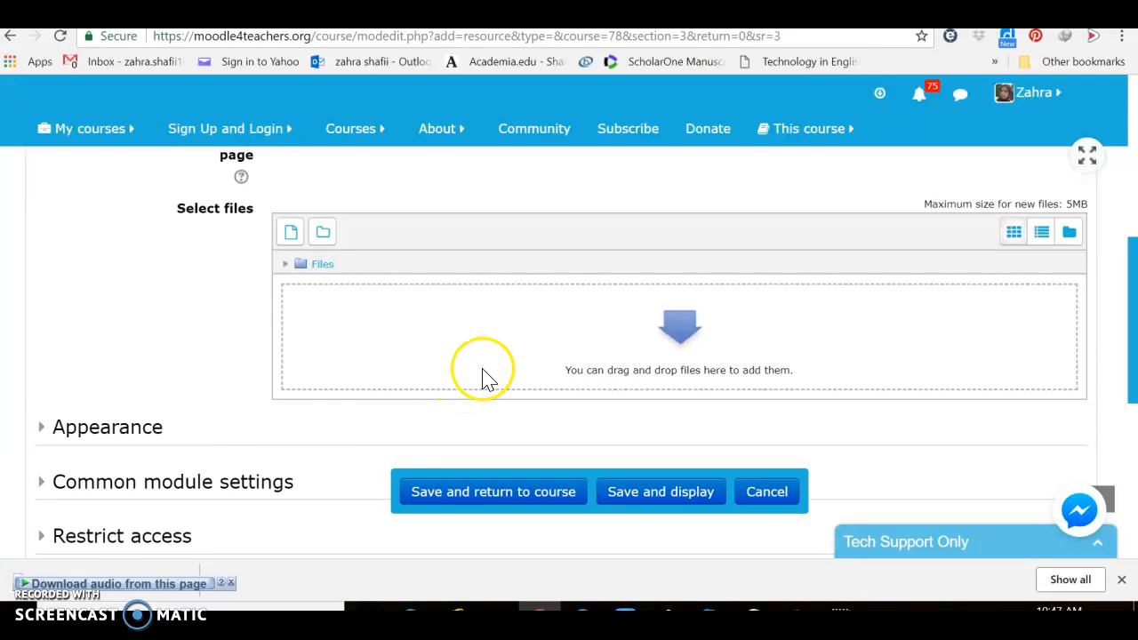
{"action": "left_click", "coordinate": [681, 333]}
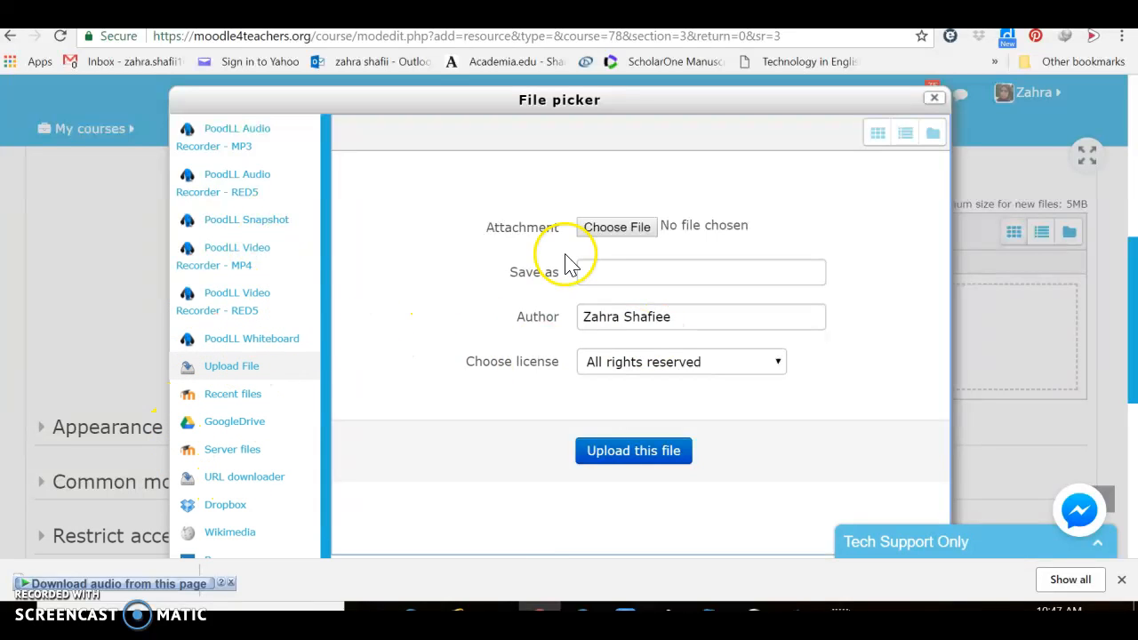
{"action": "left_click", "coordinate": [622, 233]}
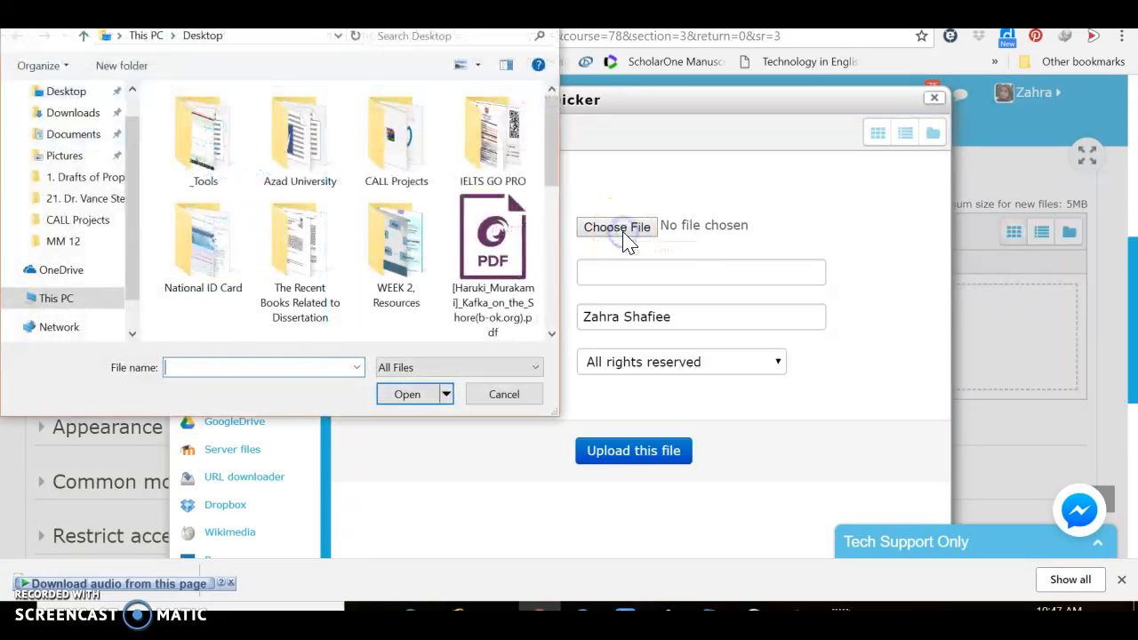
{"action": "double_click", "coordinate": [392, 250]}
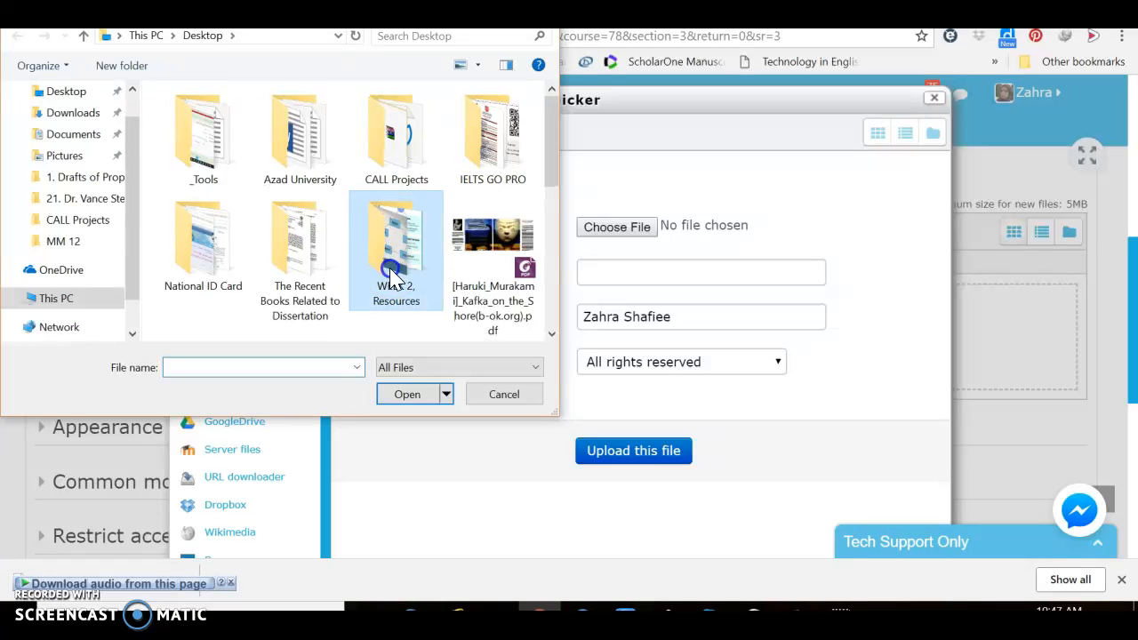
{"action": "double_click", "coordinate": [213, 177]}
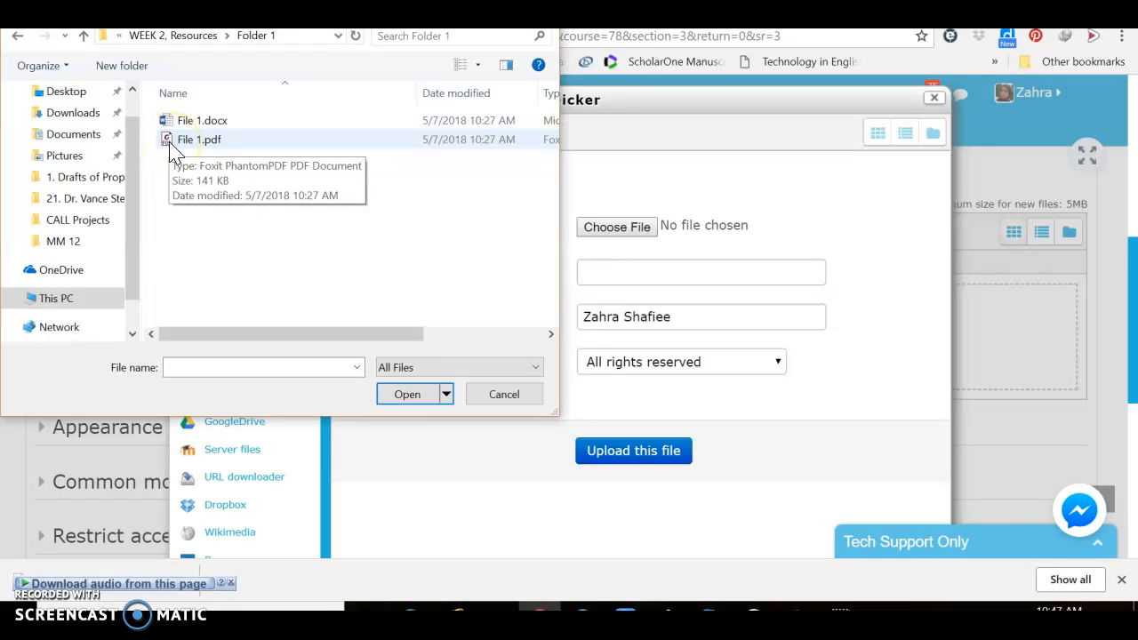
{"action": "left_click", "coordinate": [175, 151]}
{"action": "left_click", "coordinate": [394, 399]}
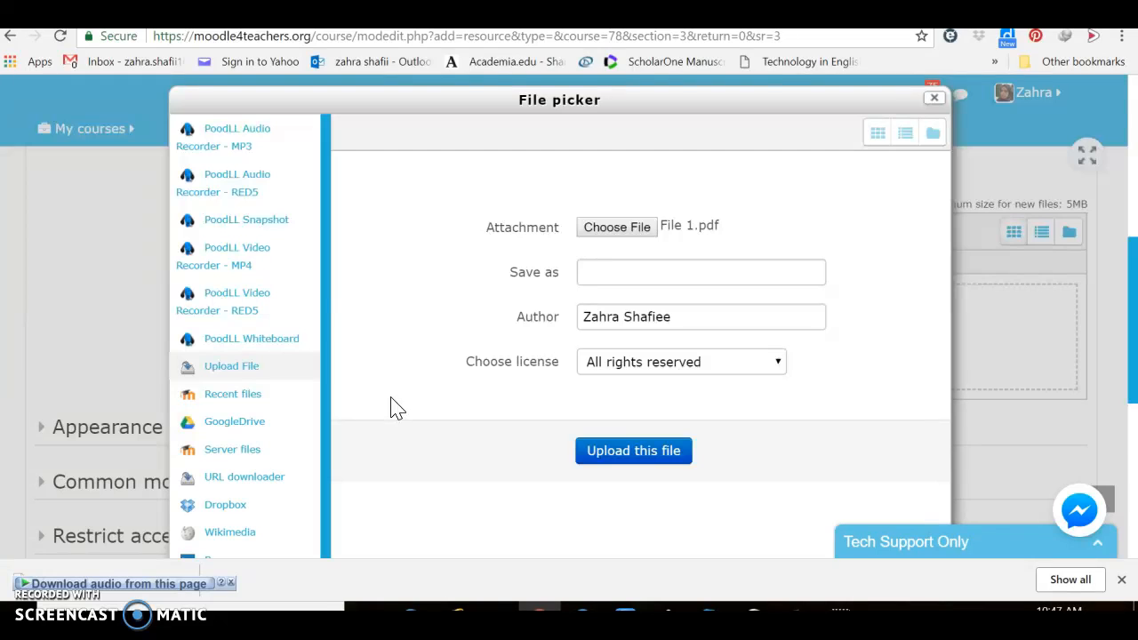
{"action": "left_click", "coordinate": [630, 456]}
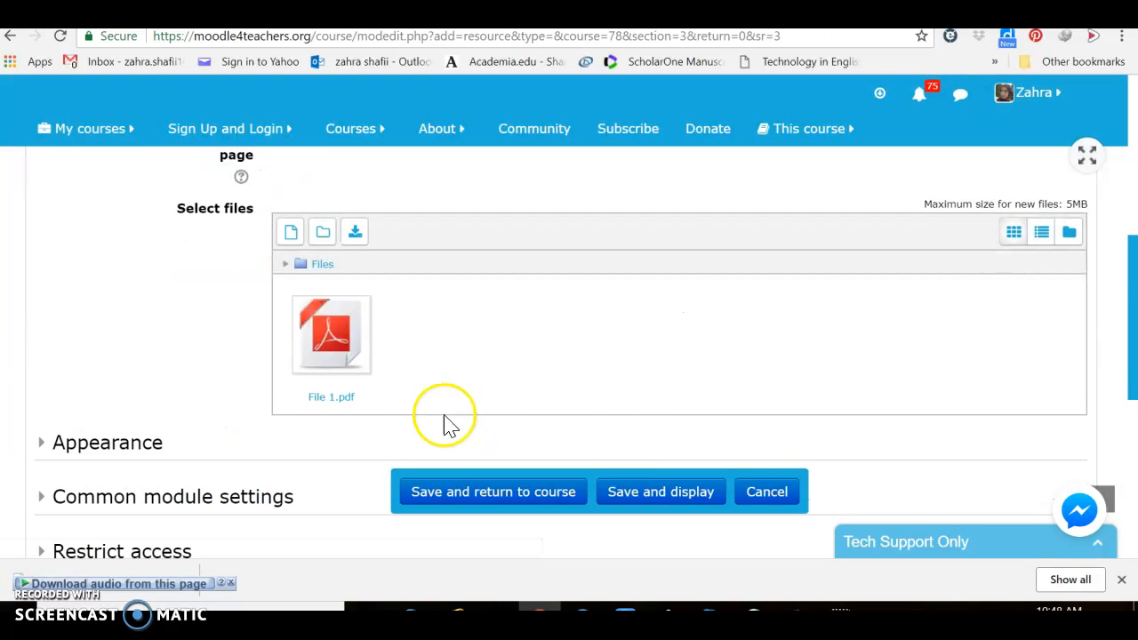
Upload File 1.docx from Folder 1 as a second file alongside the PDF.
{"action": "left_click", "coordinate": [323, 378]}
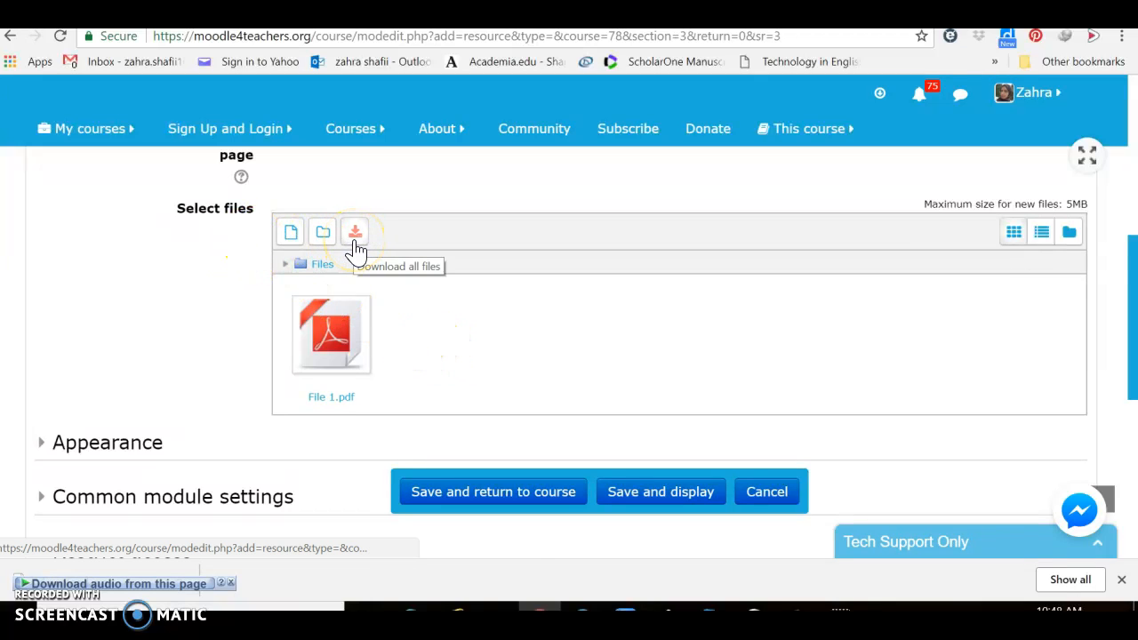
{"action": "left_click", "coordinate": [290, 235]}
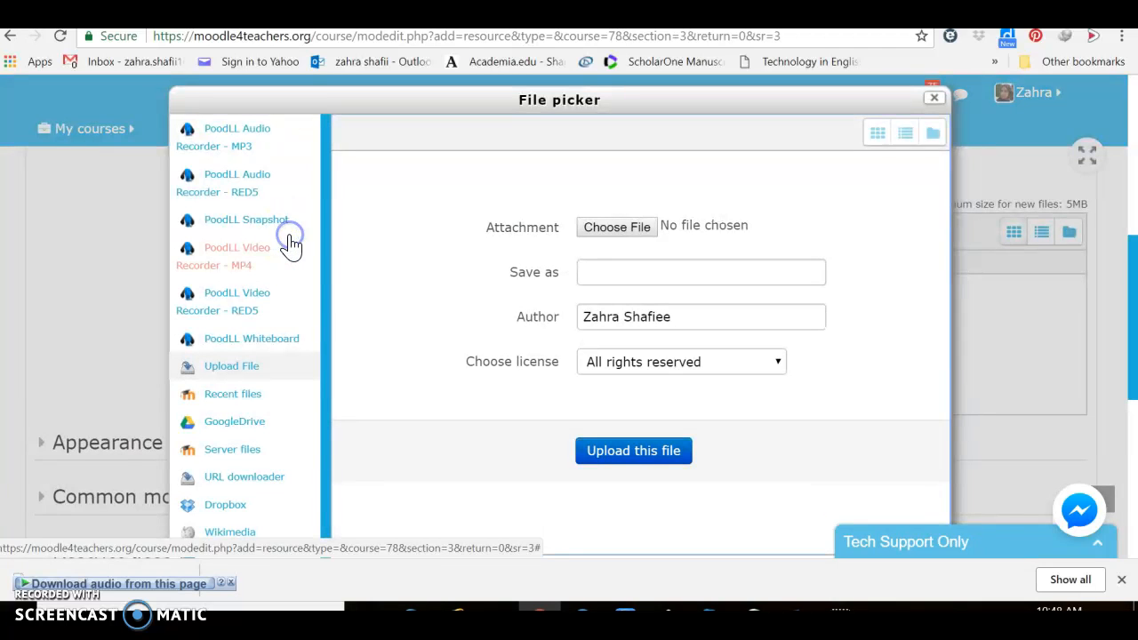
{"action": "left_click", "coordinate": [615, 228]}
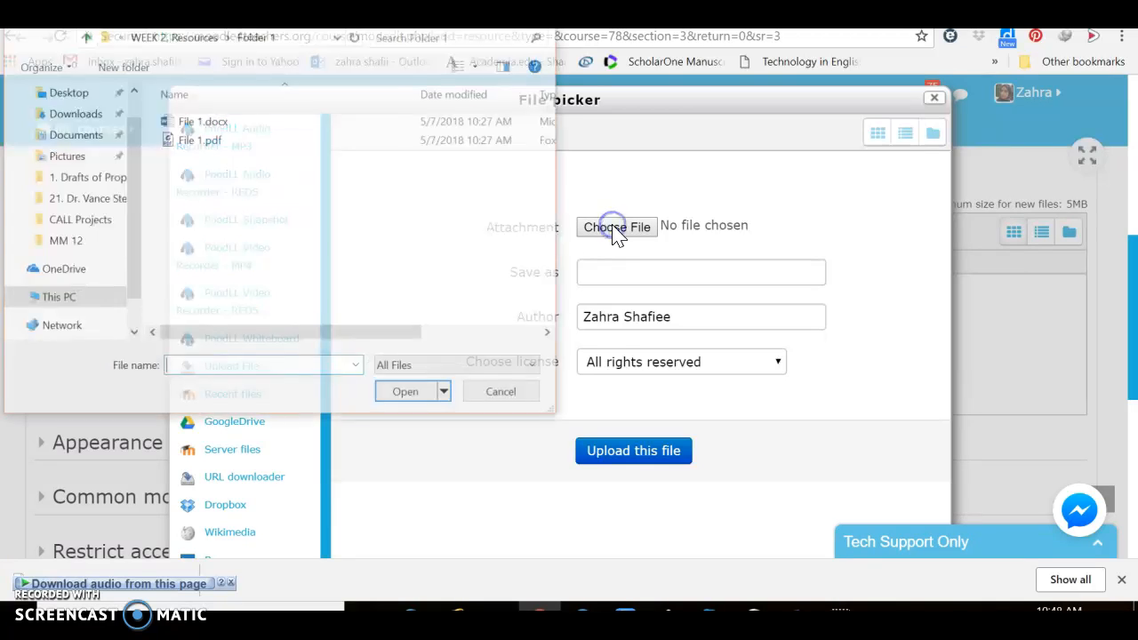
{"action": "left_click", "coordinate": [195, 126]}
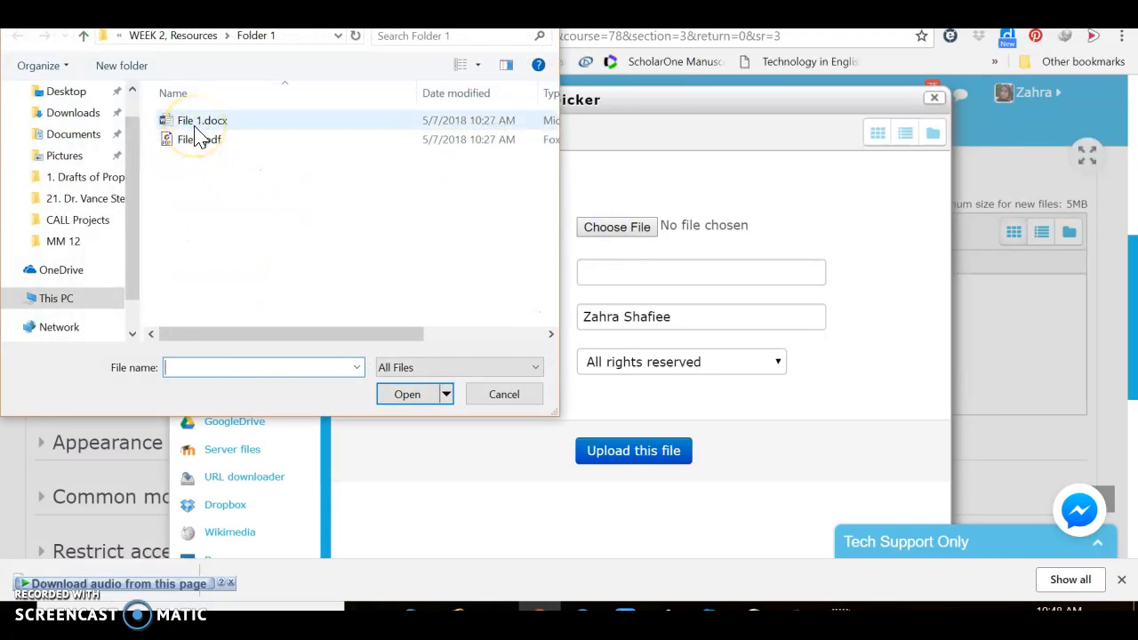
{"action": "left_click", "coordinate": [406, 399]}
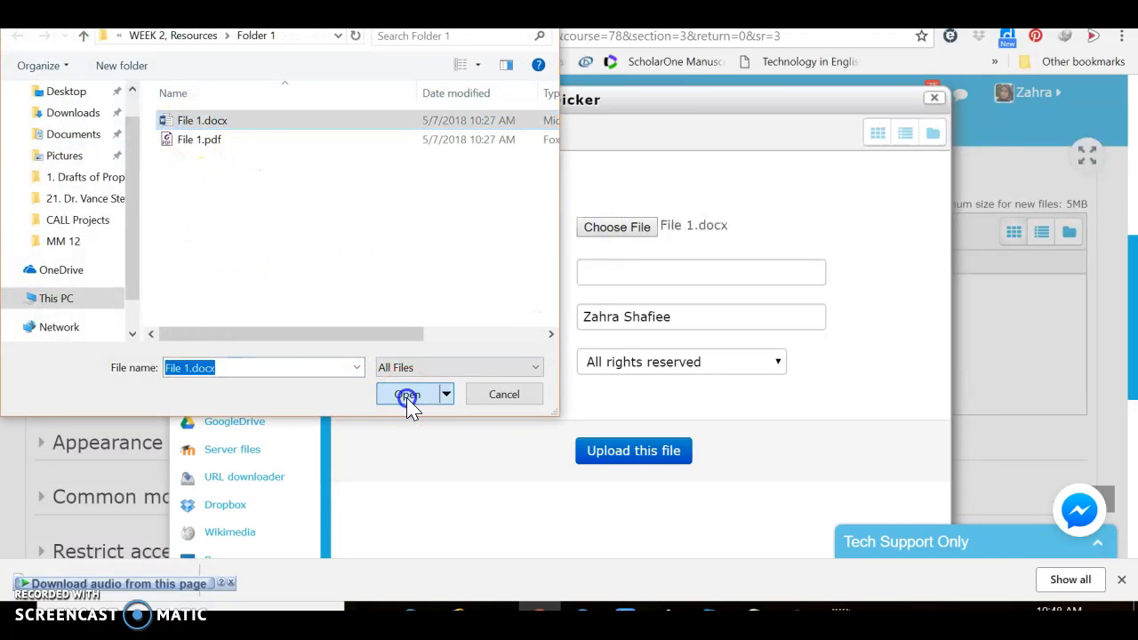
{"action": "left_click", "coordinate": [604, 455]}
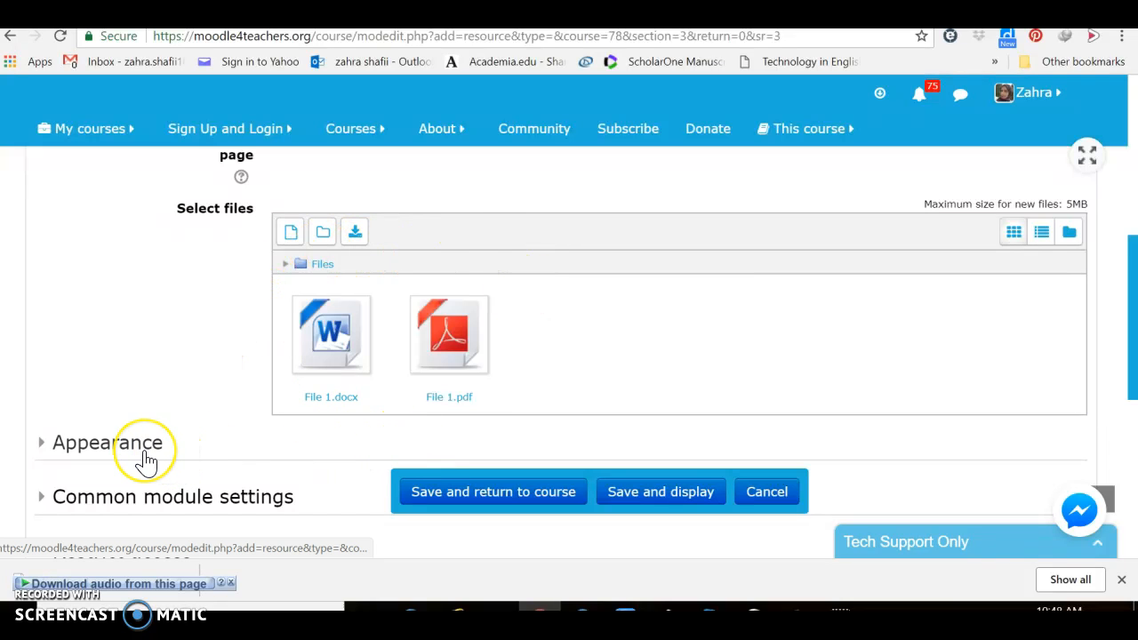
Expand and review the Appearance and Common module settings of the file resource.
{"action": "scroll", "coordinate": [147, 461], "scroll_direction": "down", "scroll_amount": 1}
{"action": "scroll", "coordinate": [147, 462], "scroll_direction": "down", "scroll_amount": 2}
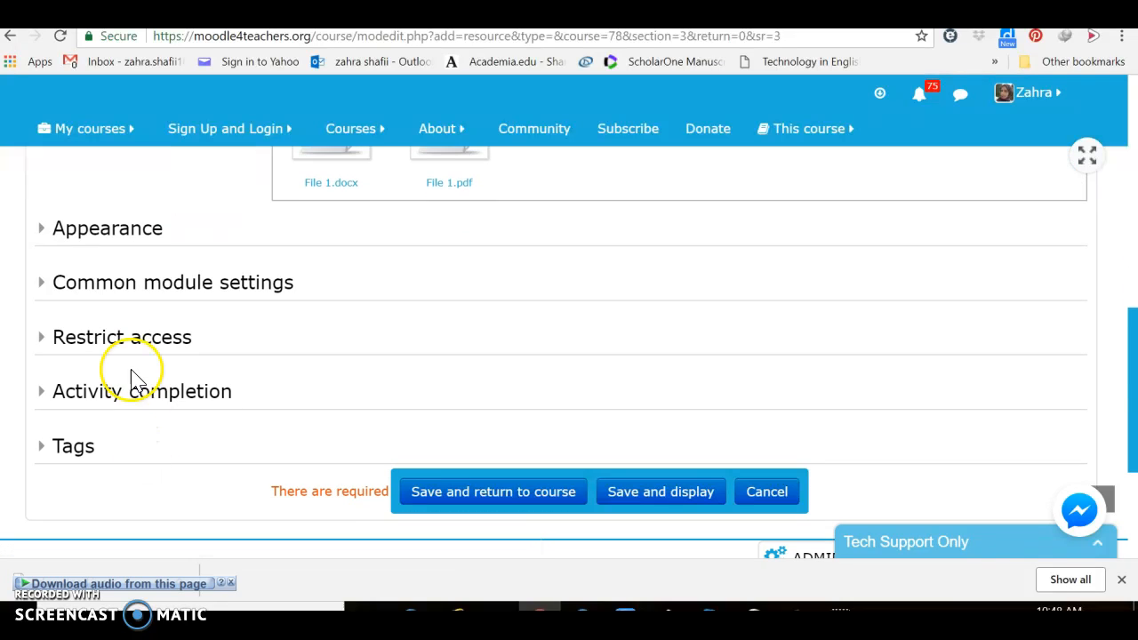
{"action": "left_click", "coordinate": [135, 238]}
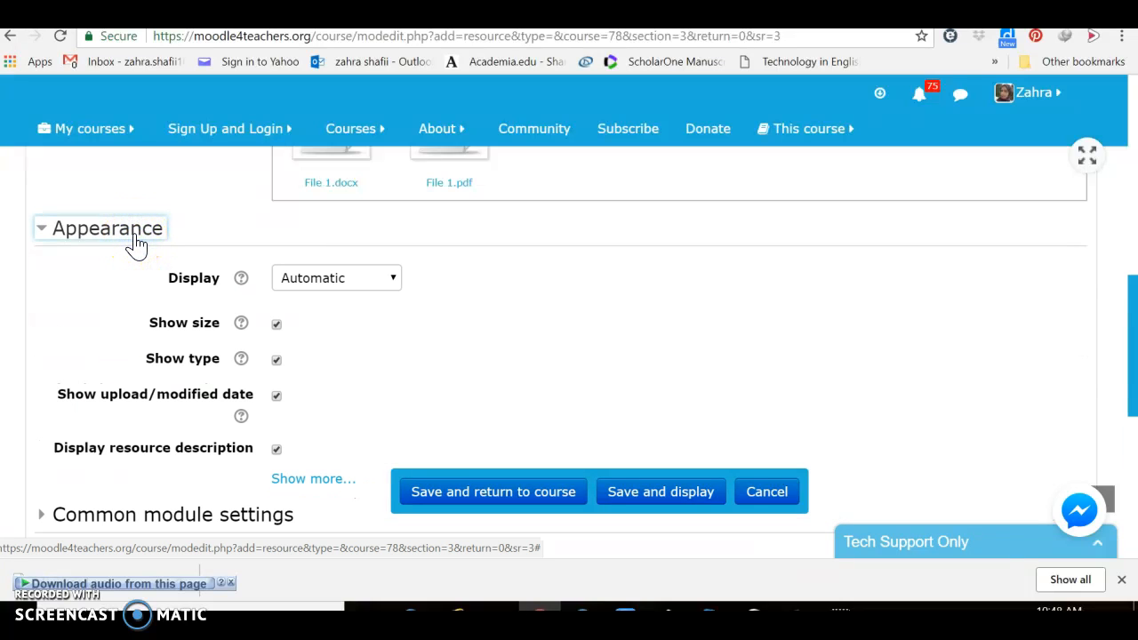
{"action": "scroll", "coordinate": [135, 240], "scroll_direction": "down", "scroll_amount": 2}
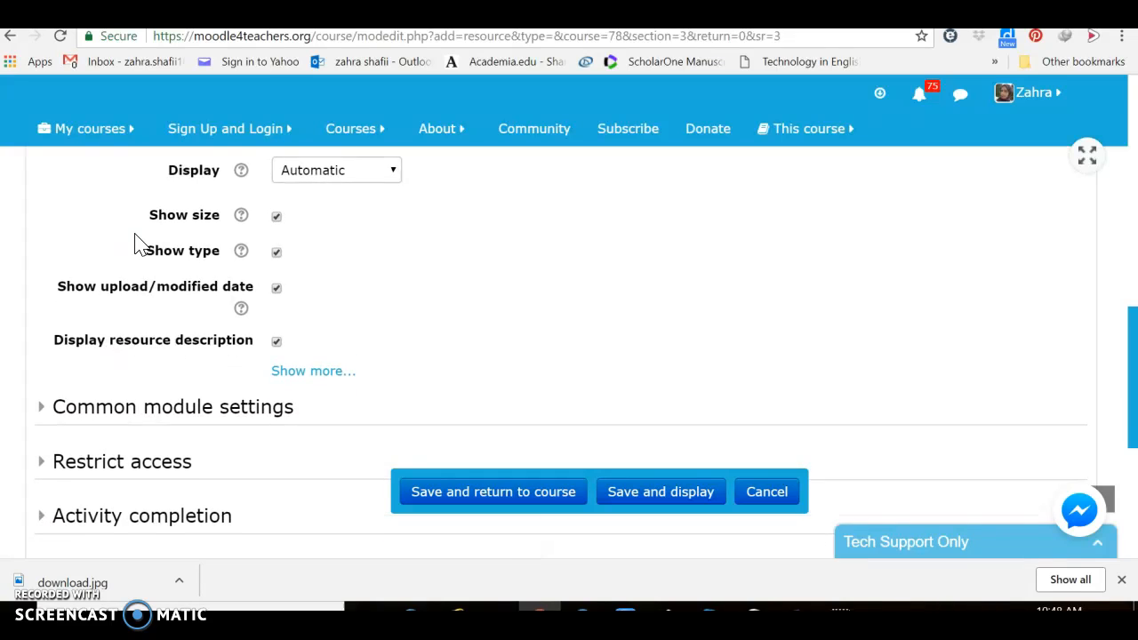
{"action": "scroll", "coordinate": [135, 240], "scroll_direction": "down", "scroll_amount": 1}
{"action": "left_click", "coordinate": [130, 277]}
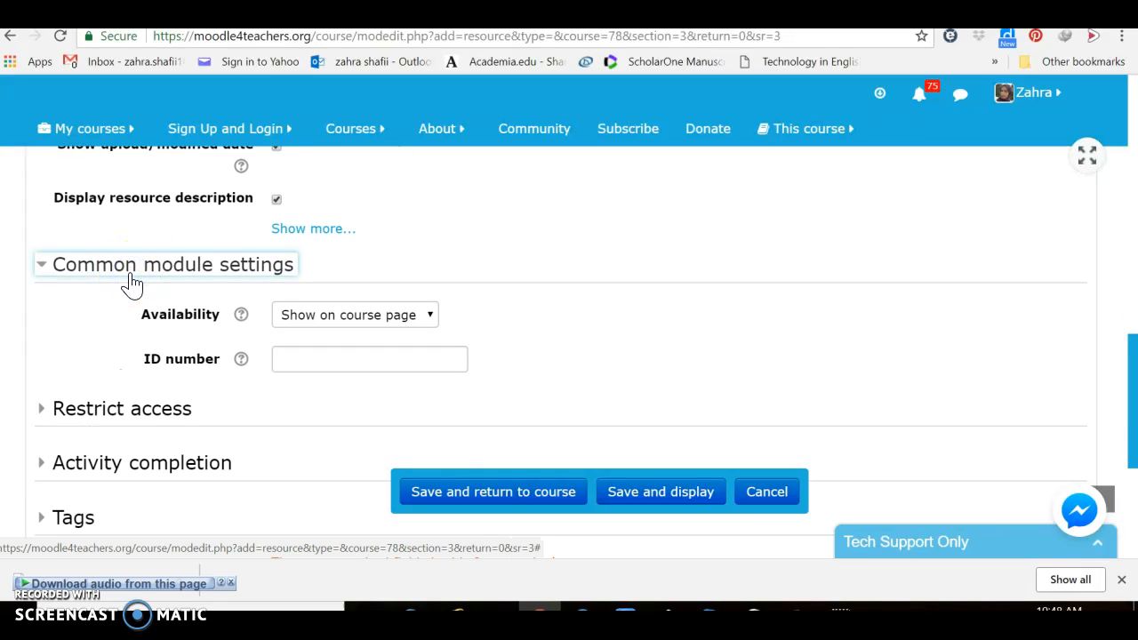
Add a Date restriction to the file resource's access settings.
{"action": "scroll", "coordinate": [132, 281], "scroll_direction": "down", "scroll_amount": 1}
{"action": "scroll", "coordinate": [132, 281], "scroll_direction": "down", "scroll_amount": 1}
{"action": "left_click", "coordinate": [131, 277]}
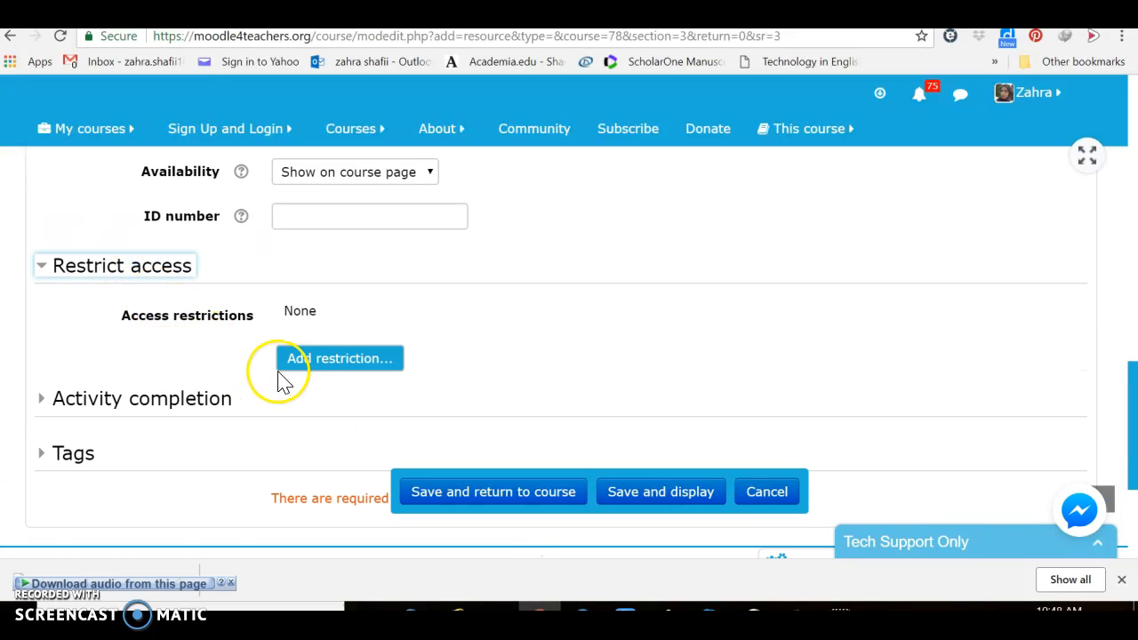
{"action": "left_click", "coordinate": [304, 366]}
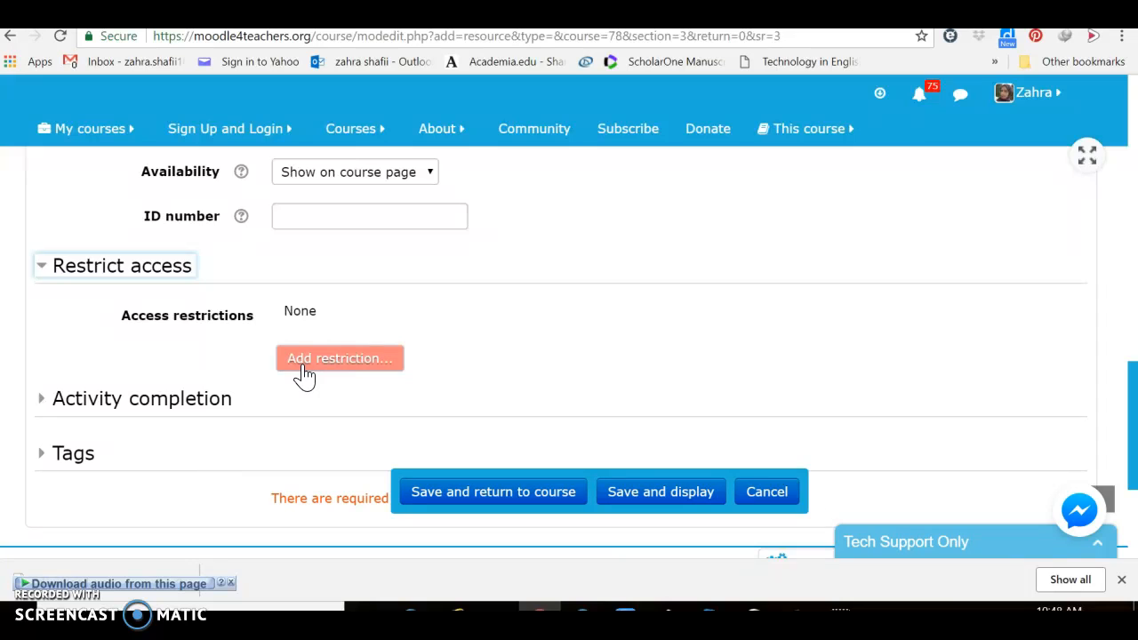
{"action": "left_click", "coordinate": [304, 364]}
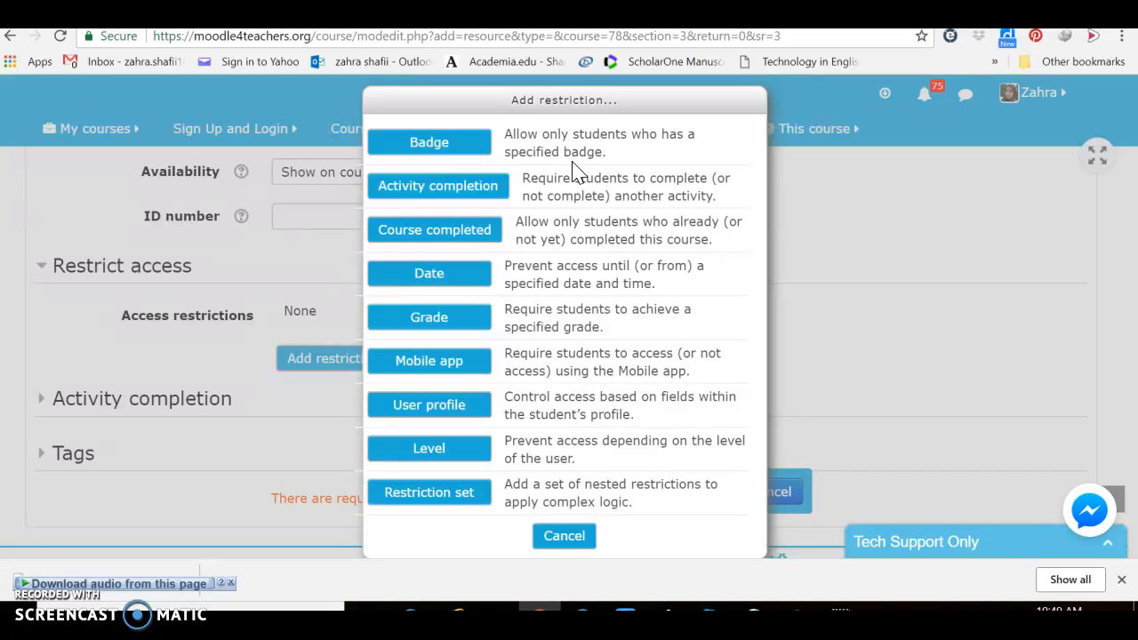
{"action": "left_click", "coordinate": [478, 194]}
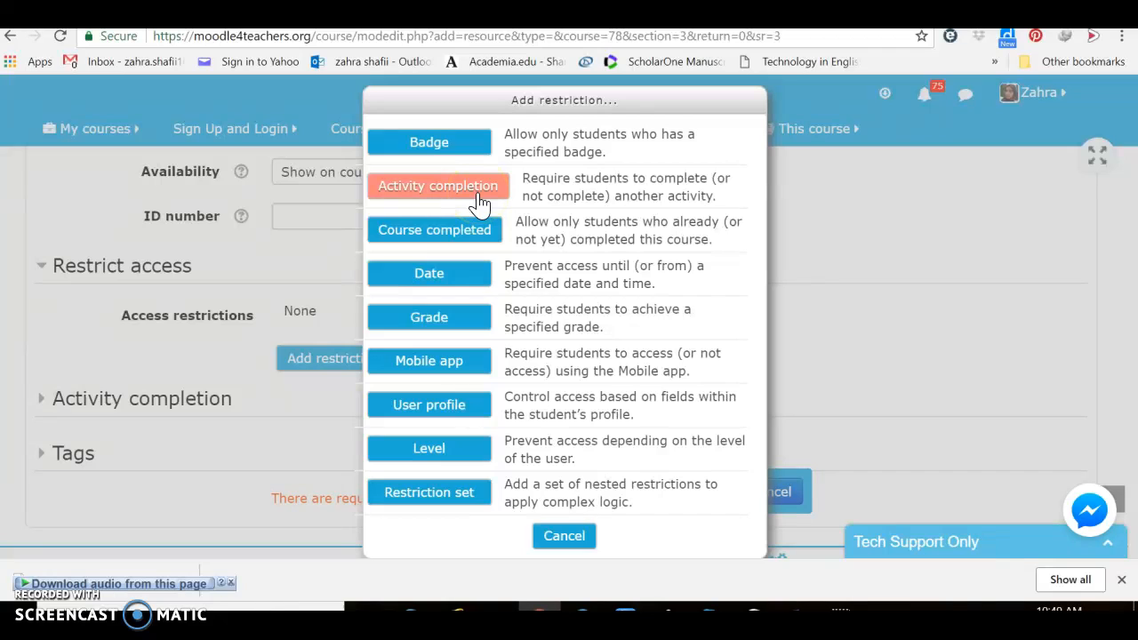
{"action": "left_click", "coordinate": [463, 233]}
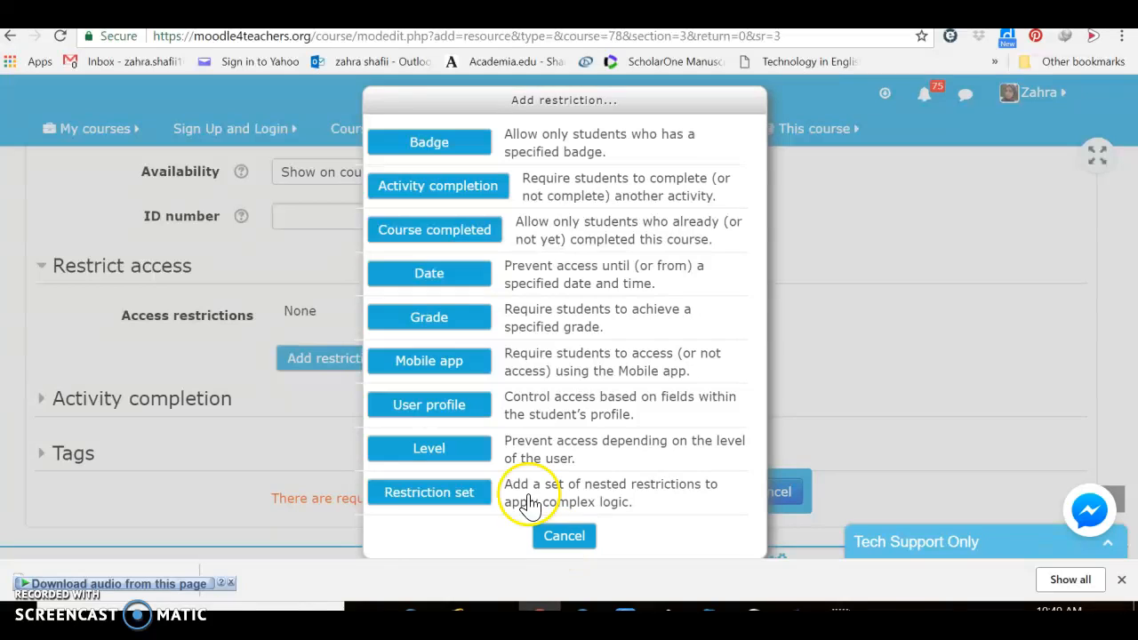
{"action": "left_click", "coordinate": [433, 279]}
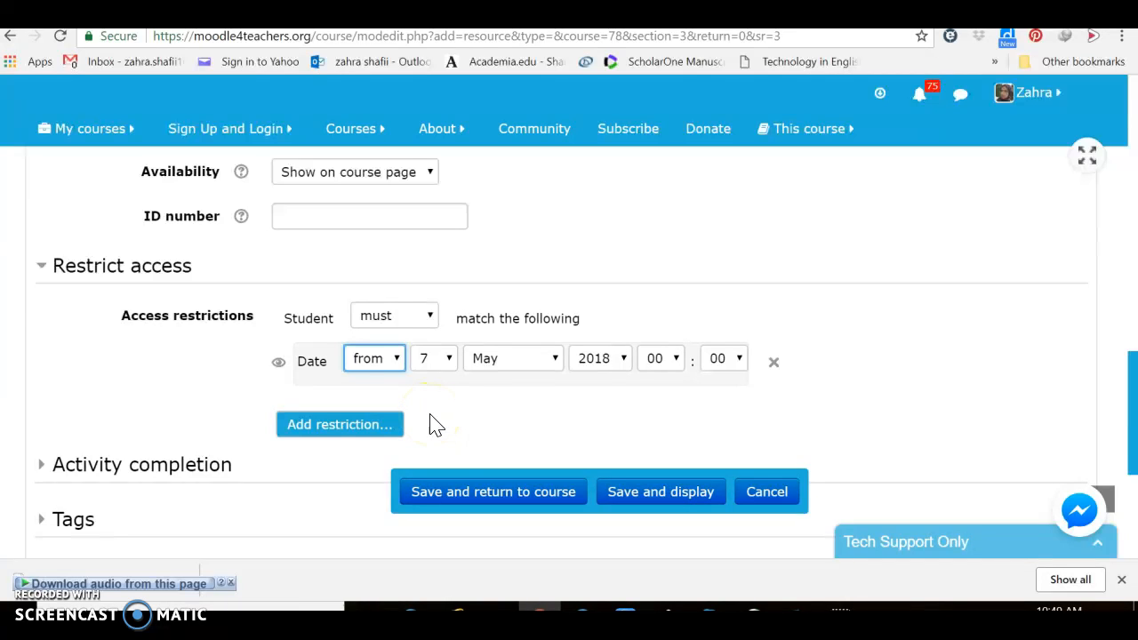
Check the must/must not options of the date restriction, then save the file resource and return to the course page.
{"action": "left_click", "coordinate": [431, 322]}
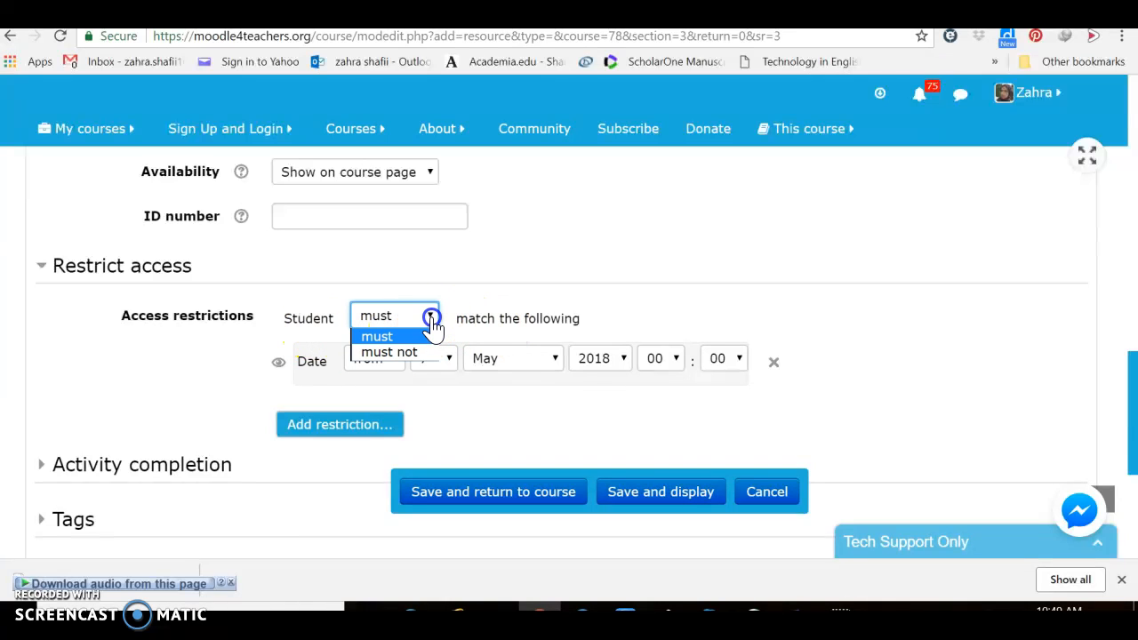
{"action": "left_click", "coordinate": [480, 287]}
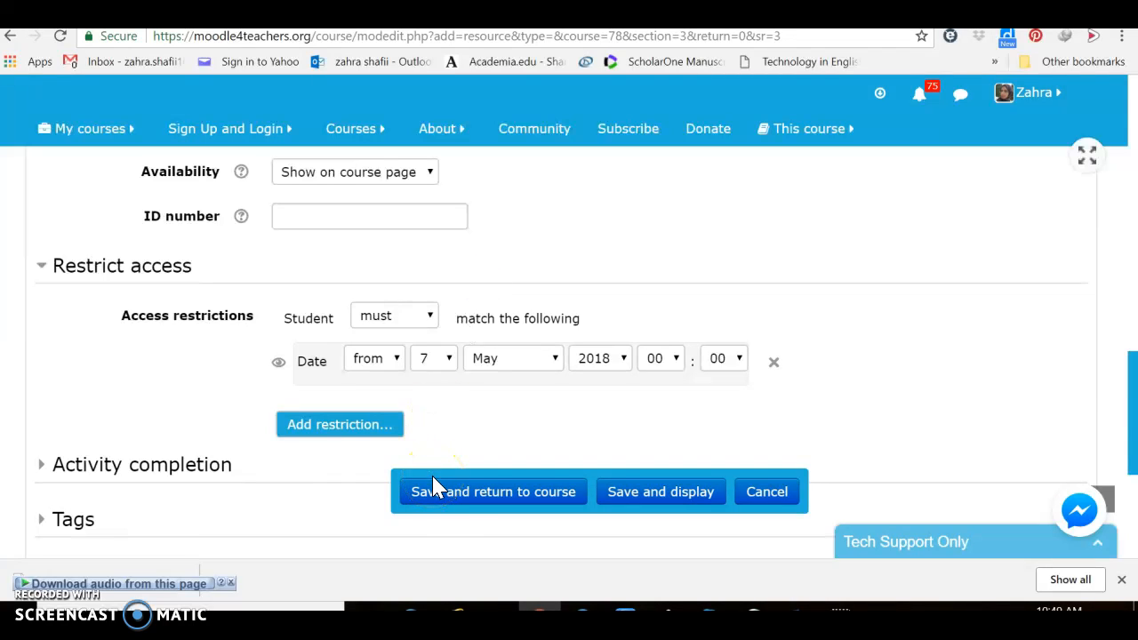
{"action": "left_click", "coordinate": [546, 505]}
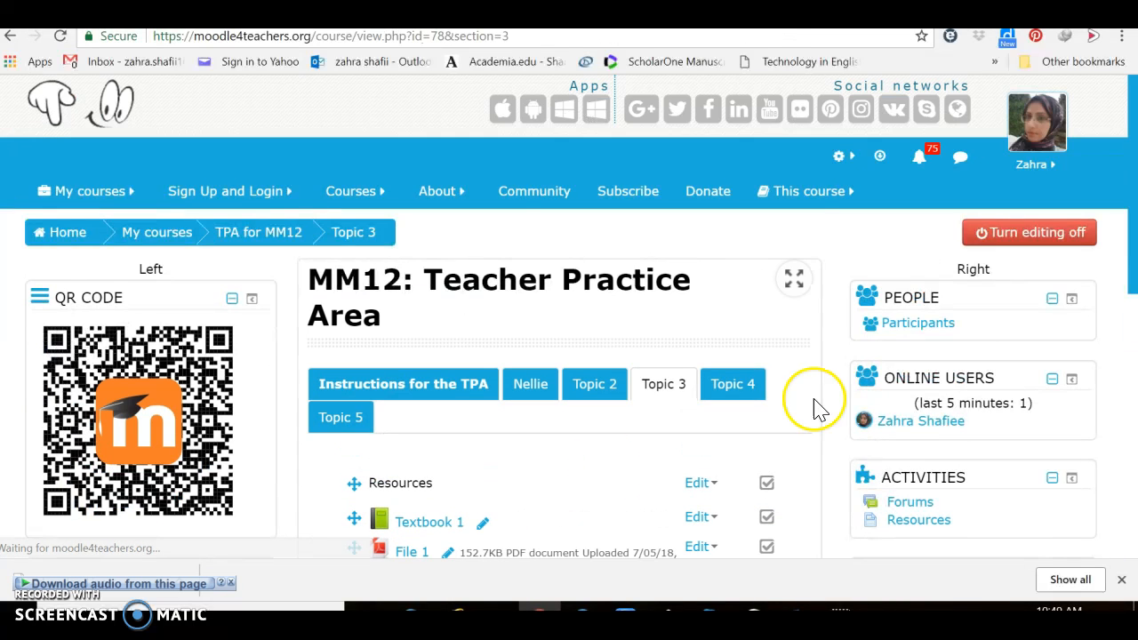
{"action": "scroll", "coordinate": [1128, 303], "scroll_direction": "down", "scroll_amount": 1}
{"action": "scroll", "coordinate": [1134, 316], "scroll_direction": "down", "scroll_amount": 2}
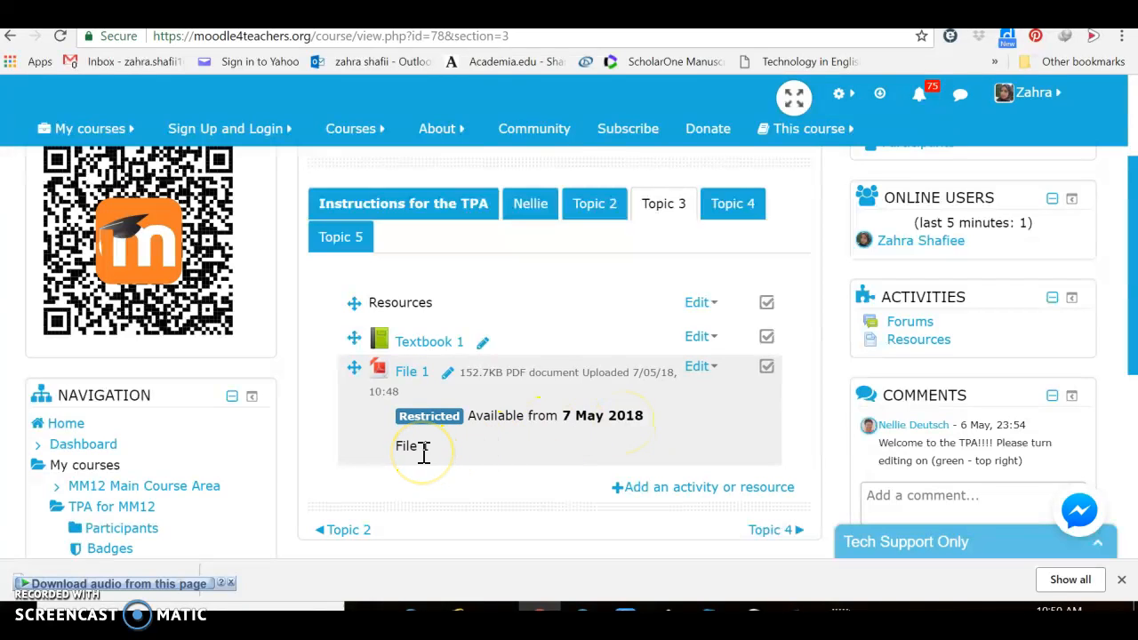
{"action": "scroll", "coordinate": [423, 453], "scroll_direction": "down", "scroll_amount": 1}
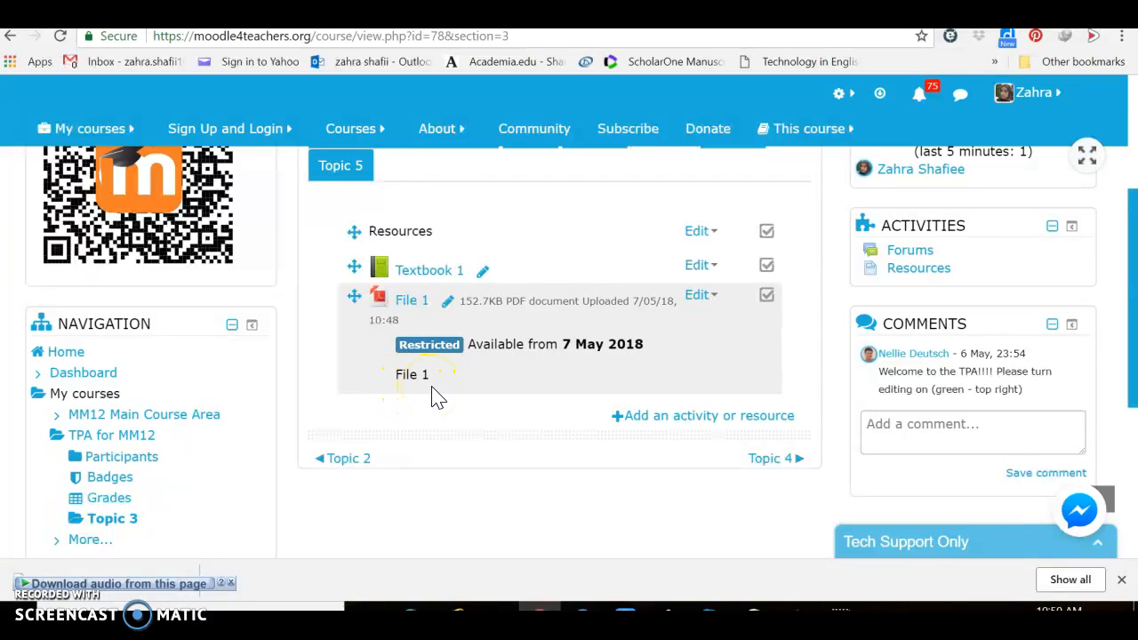
Start a Folder resource in Topic 3 with "Folder 1" as both its name and description.
{"action": "left_click", "coordinate": [668, 418]}
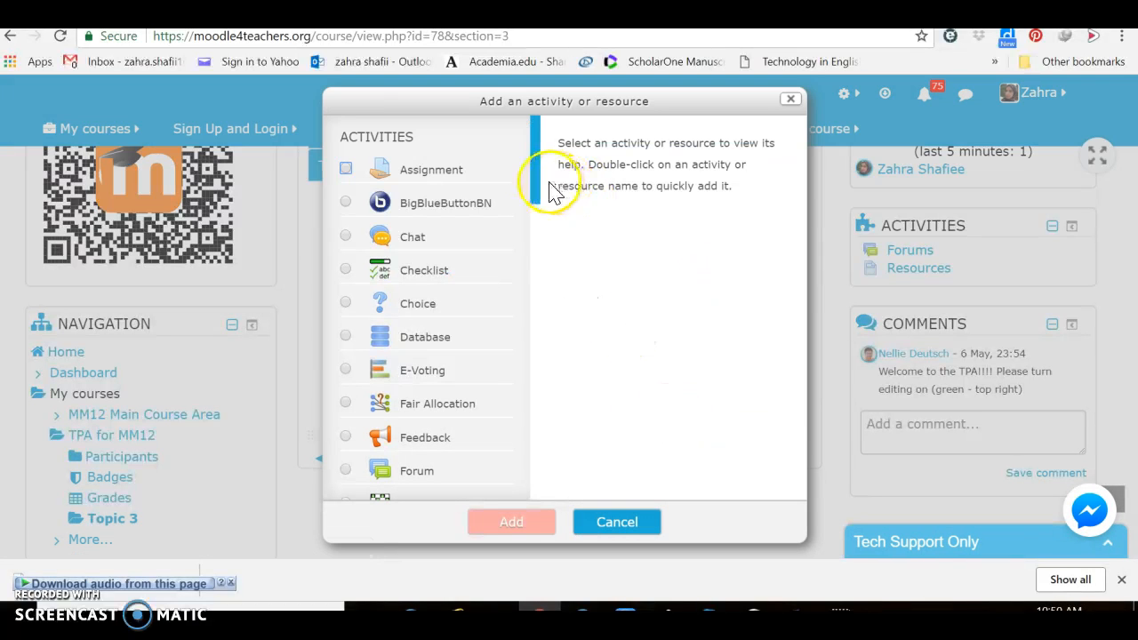
{"action": "left_click_drag", "start_coordinate": [536, 186], "coordinate": [520, 497]}
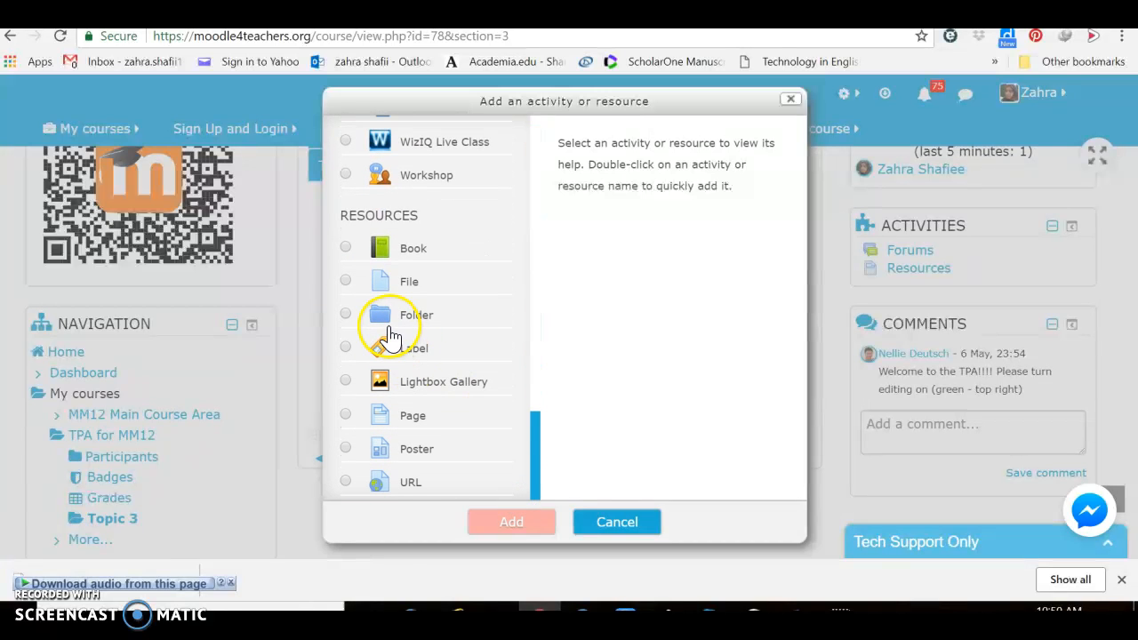
{"action": "left_click", "coordinate": [382, 322]}
{"action": "left_click", "coordinate": [507, 514]}
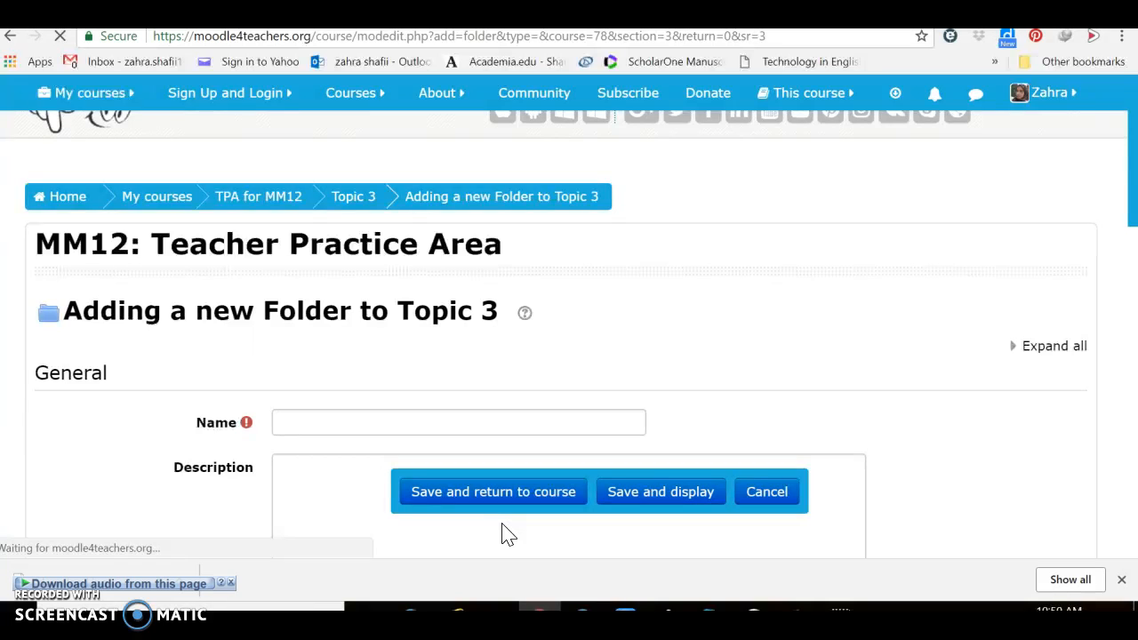
{"action": "left_click", "coordinate": [336, 424]}
{"action": "type", "text": "Folder 1"}
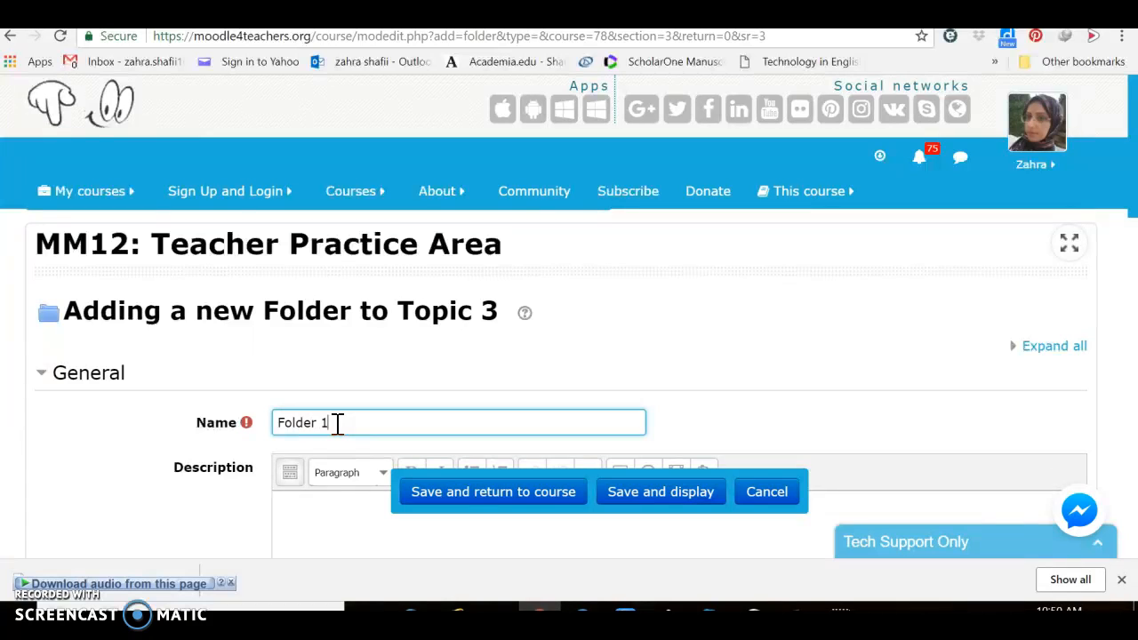
{"action": "left_click", "coordinate": [311, 514]}
{"action": "type", "text": "Folder 1"}
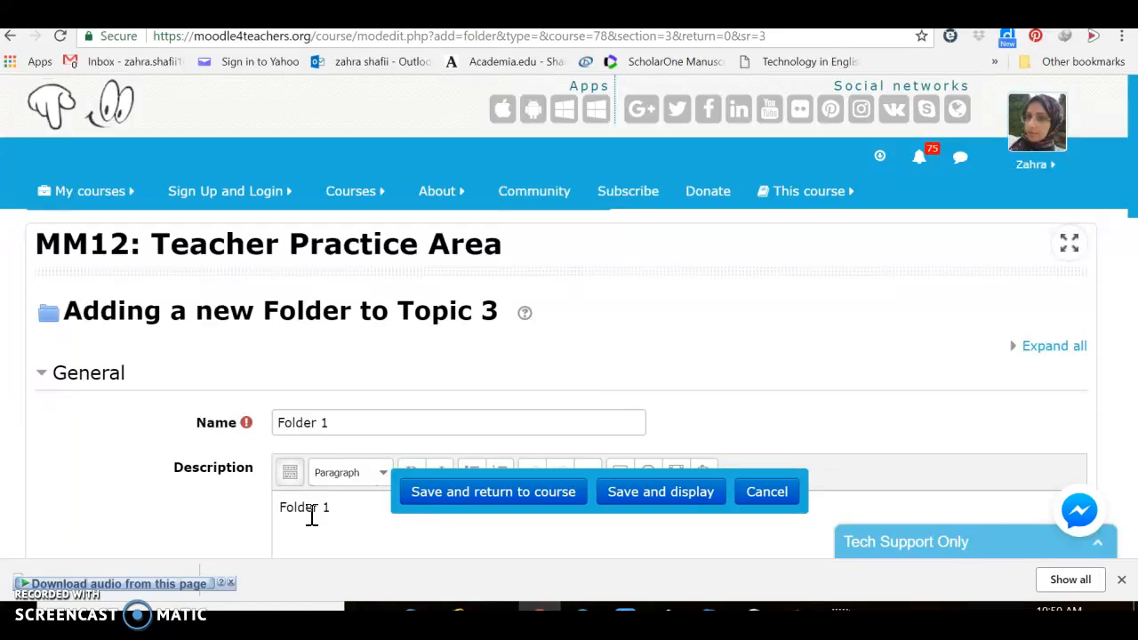
Try to choose the whole Folder 1 from "WEEK 2, Resources" as the upload for the folder resource's content.
{"action": "left_click_drag", "start_coordinate": [1132, 190], "coordinate": [1131, 303]}
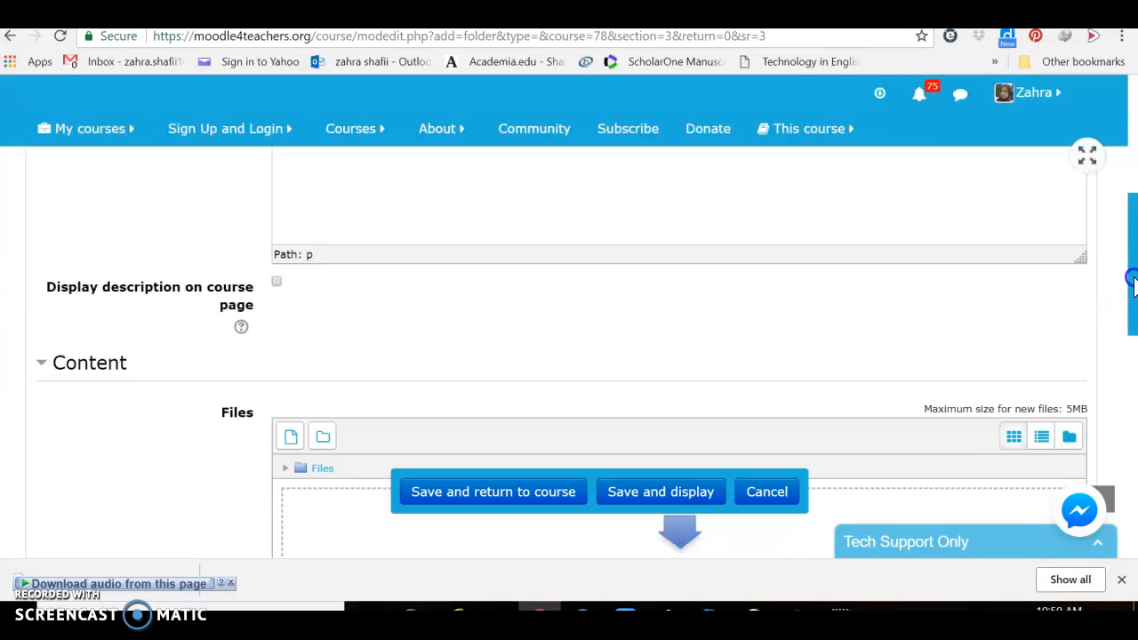
{"action": "left_click_drag", "start_coordinate": [1131, 281], "coordinate": [1129, 336]}
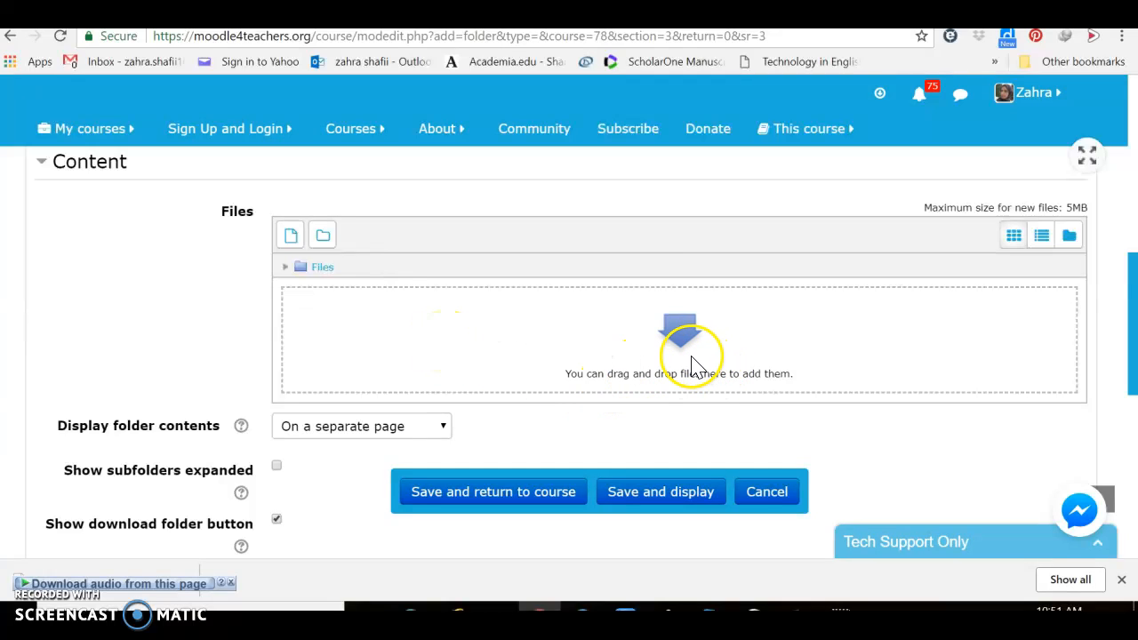
{"action": "left_click", "coordinate": [290, 236]}
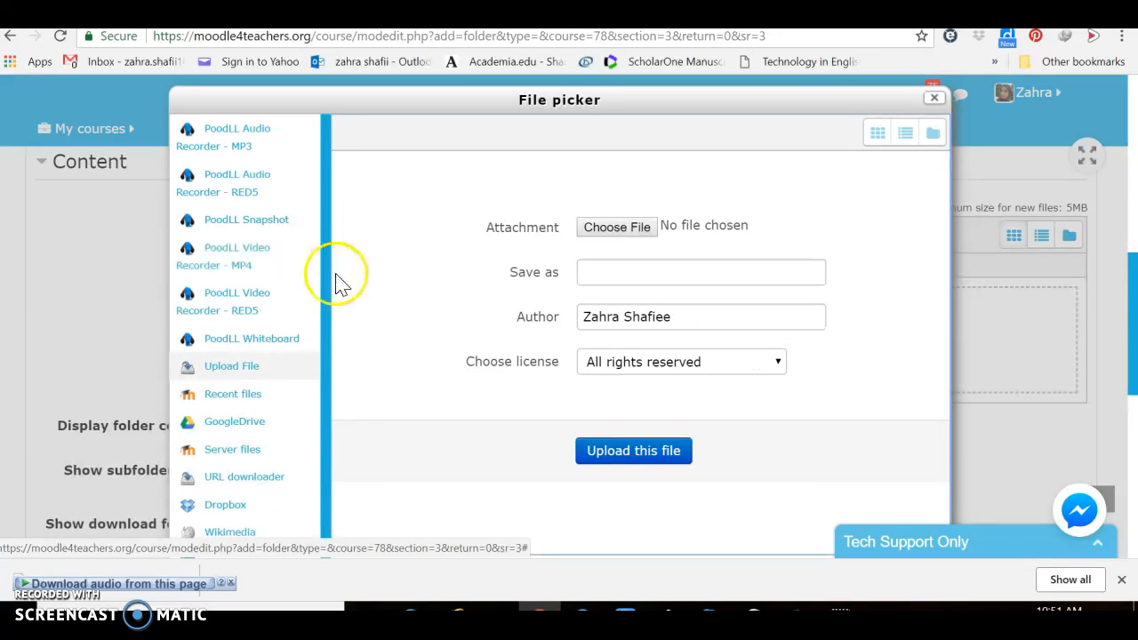
{"action": "left_click", "coordinate": [603, 229]}
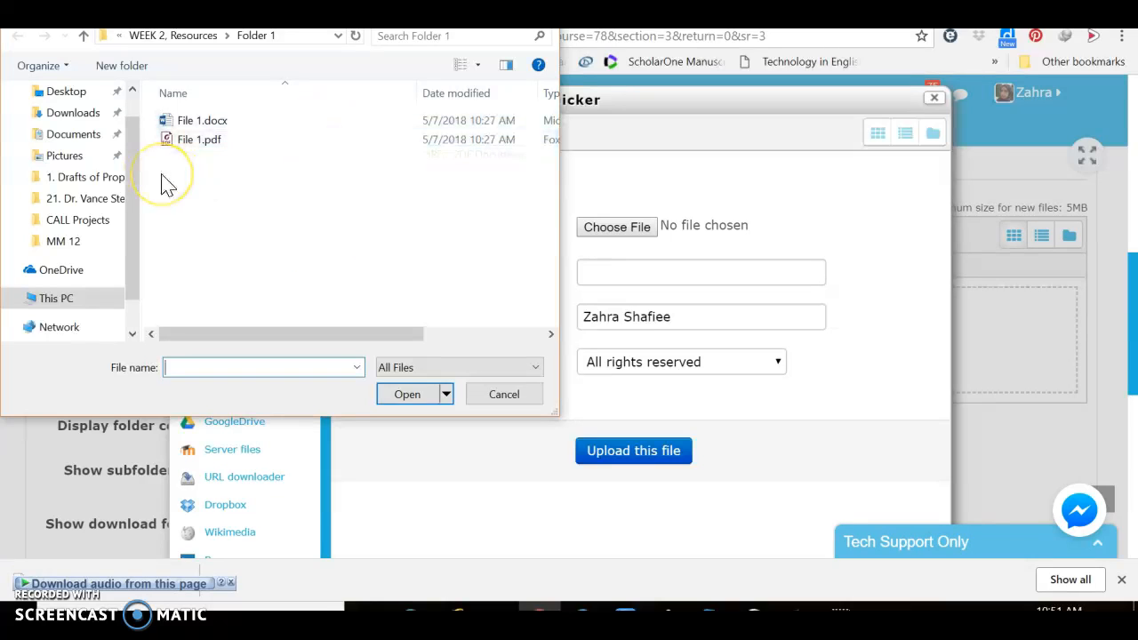
{"action": "left_click", "coordinate": [503, 395]}
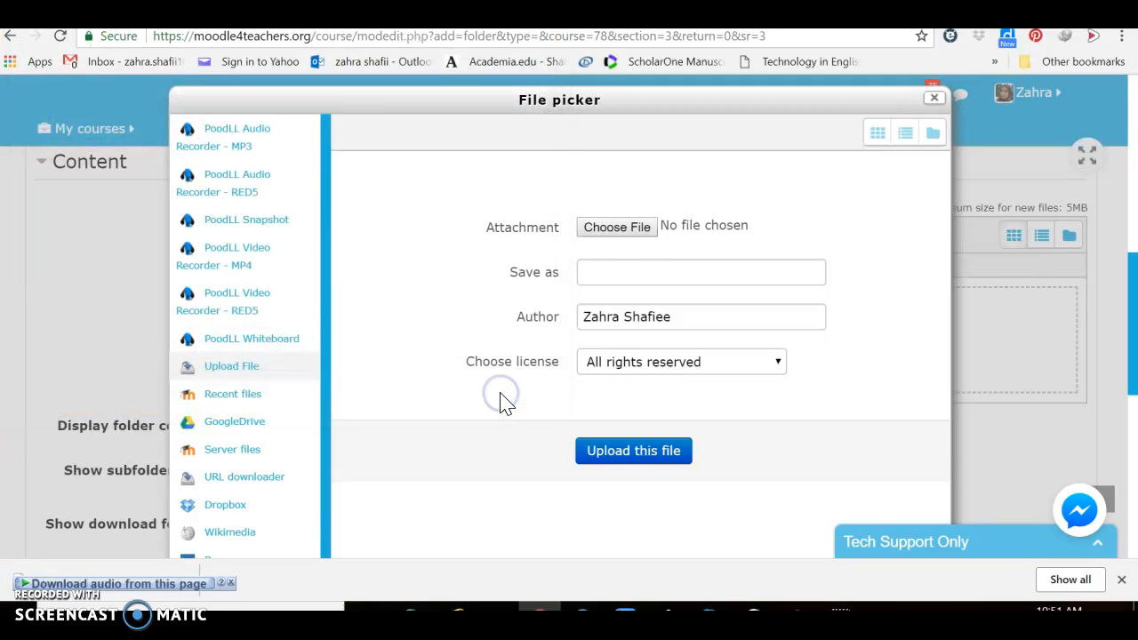
{"action": "left_click", "coordinate": [620, 240]}
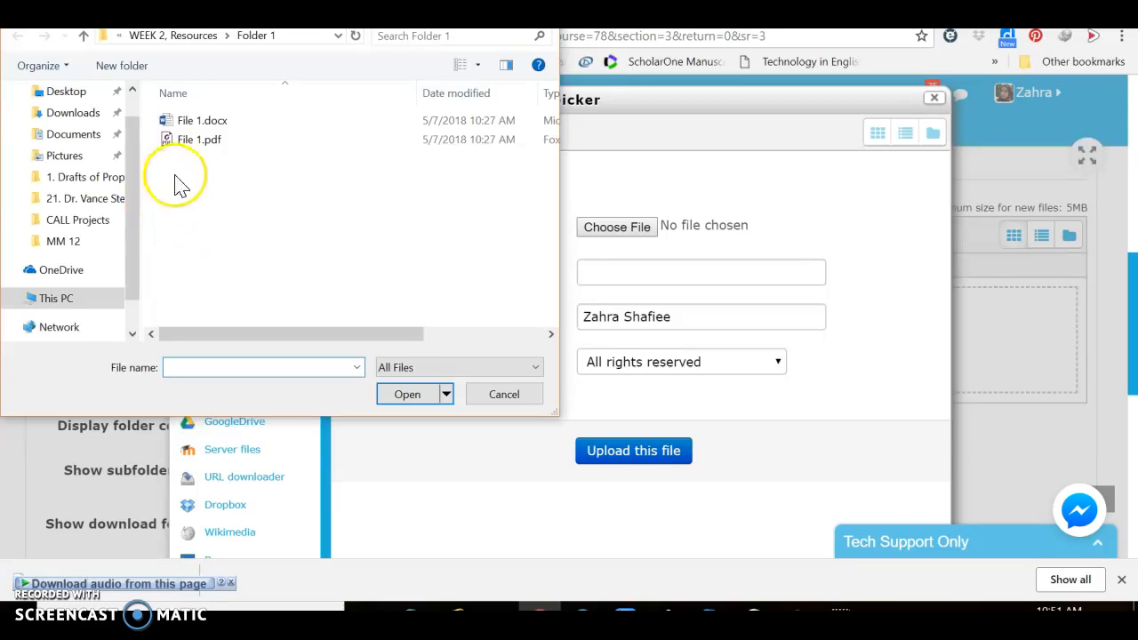
{"action": "left_click", "coordinate": [184, 40]}
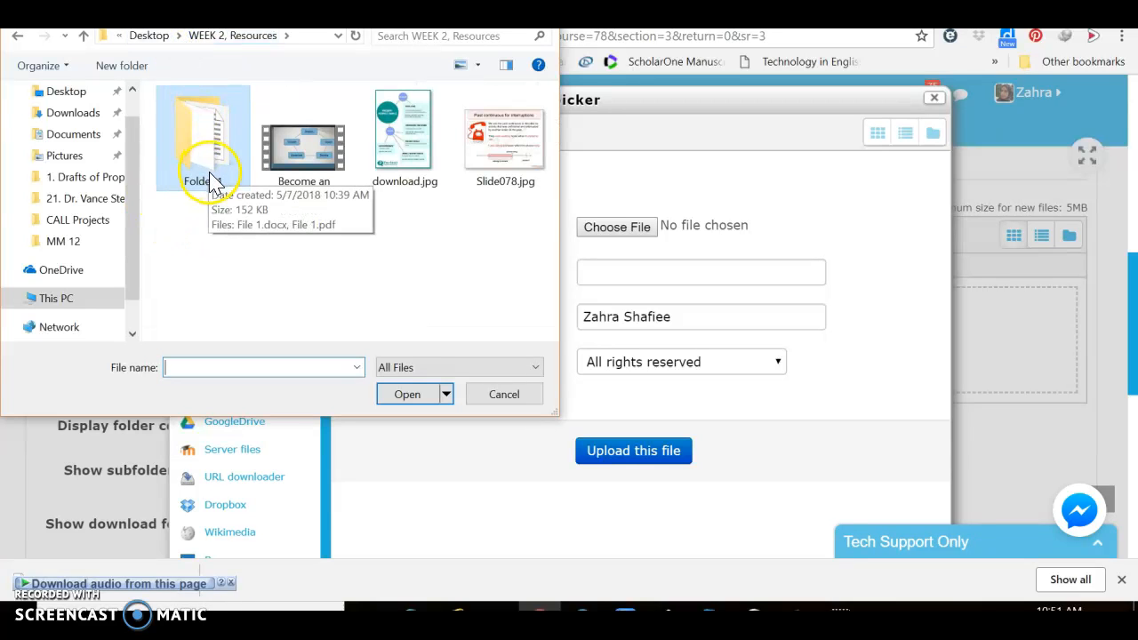
{"action": "left_click", "coordinate": [407, 398]}
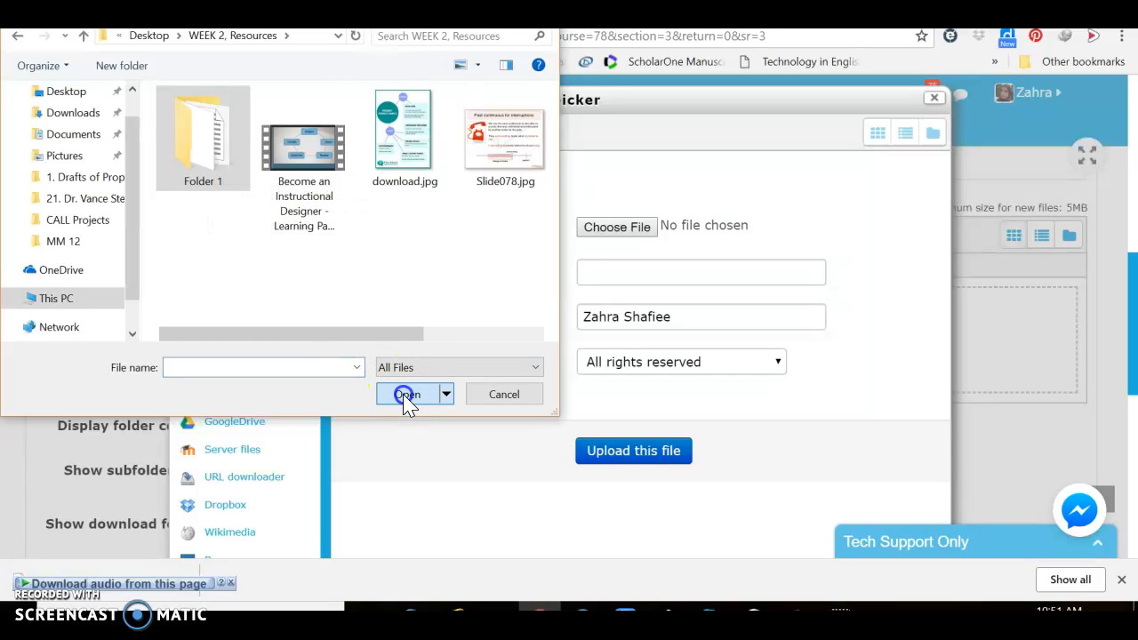
{"action": "left_click", "coordinate": [403, 395]}
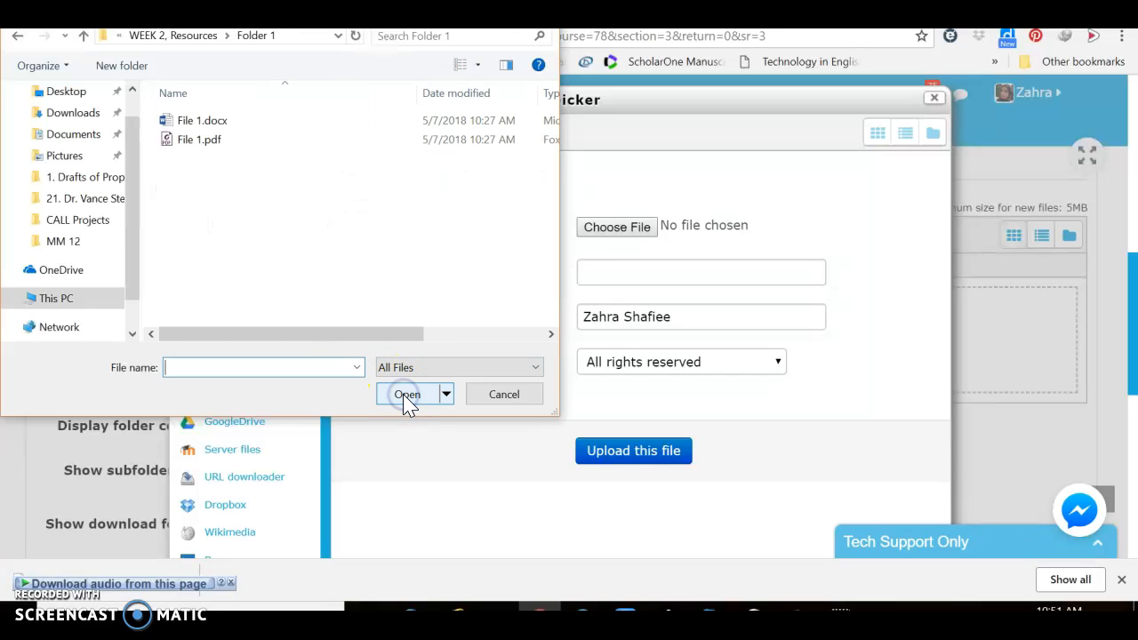
{"action": "left_click", "coordinate": [421, 399]}
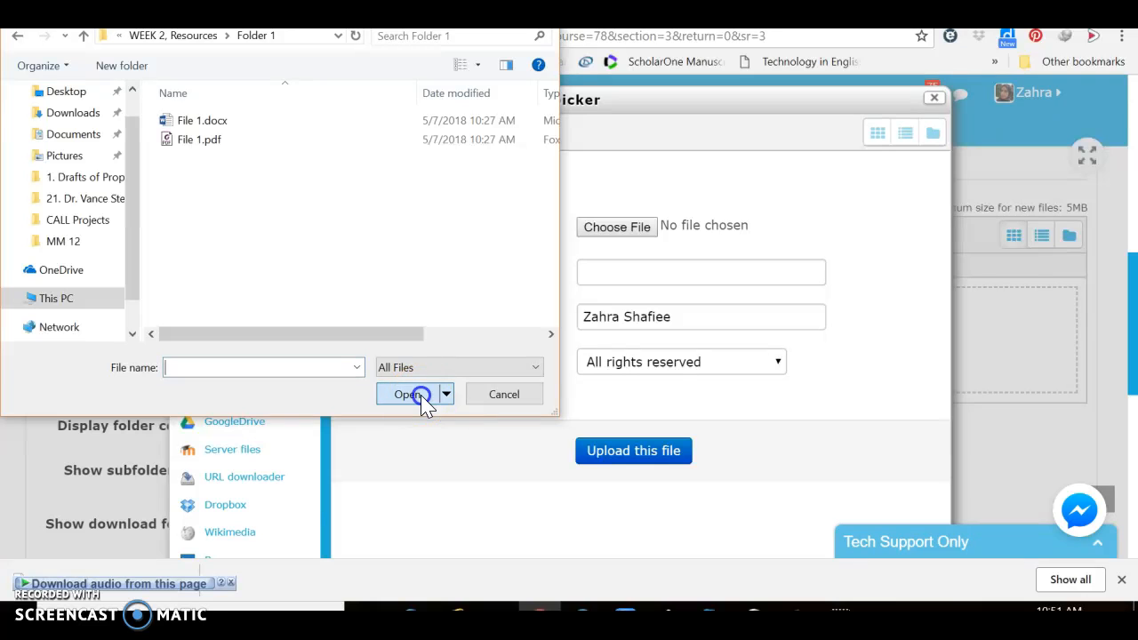
Upload File 1.pdf to the folder resource, then save it and return to the course.
{"action": "double_click", "coordinate": [195, 142]}
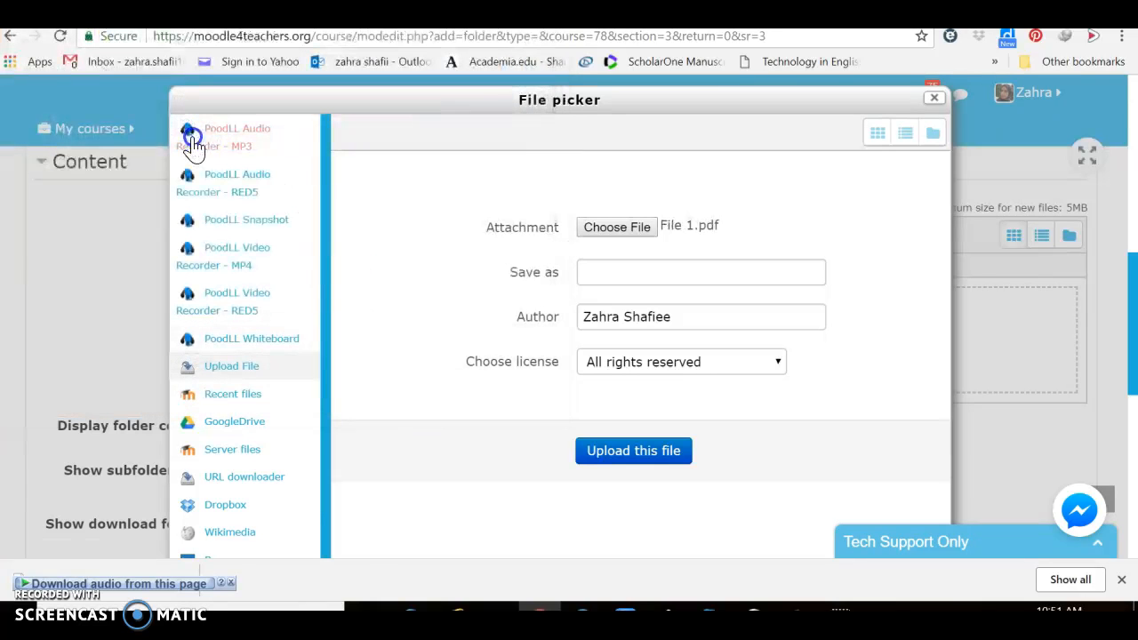
{"action": "left_click", "coordinate": [638, 469]}
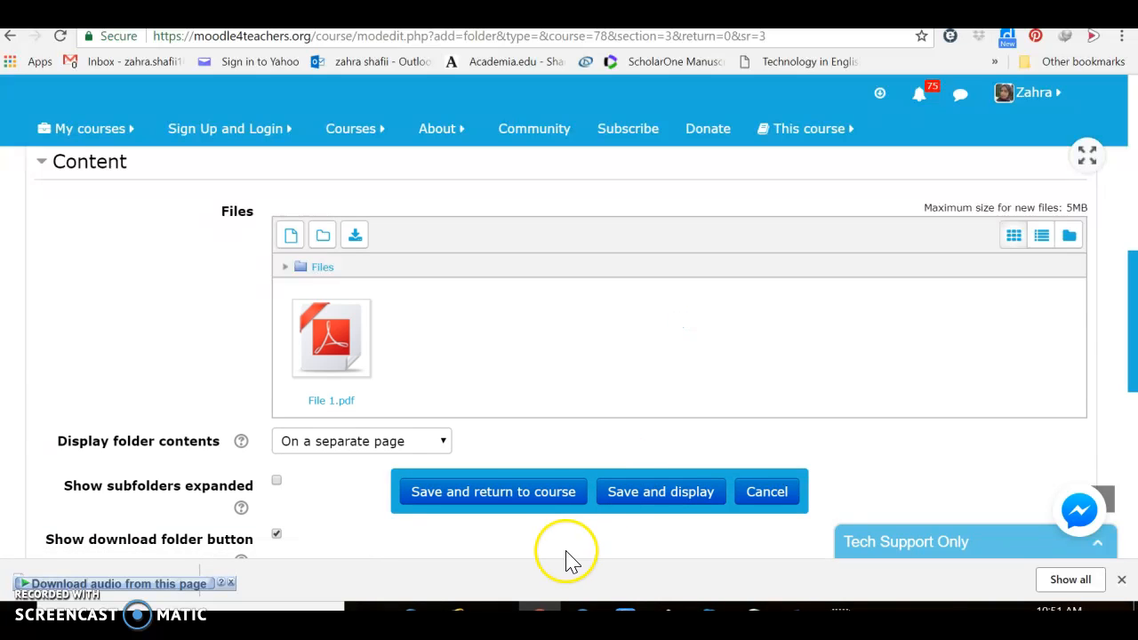
{"action": "left_click", "coordinate": [535, 505]}
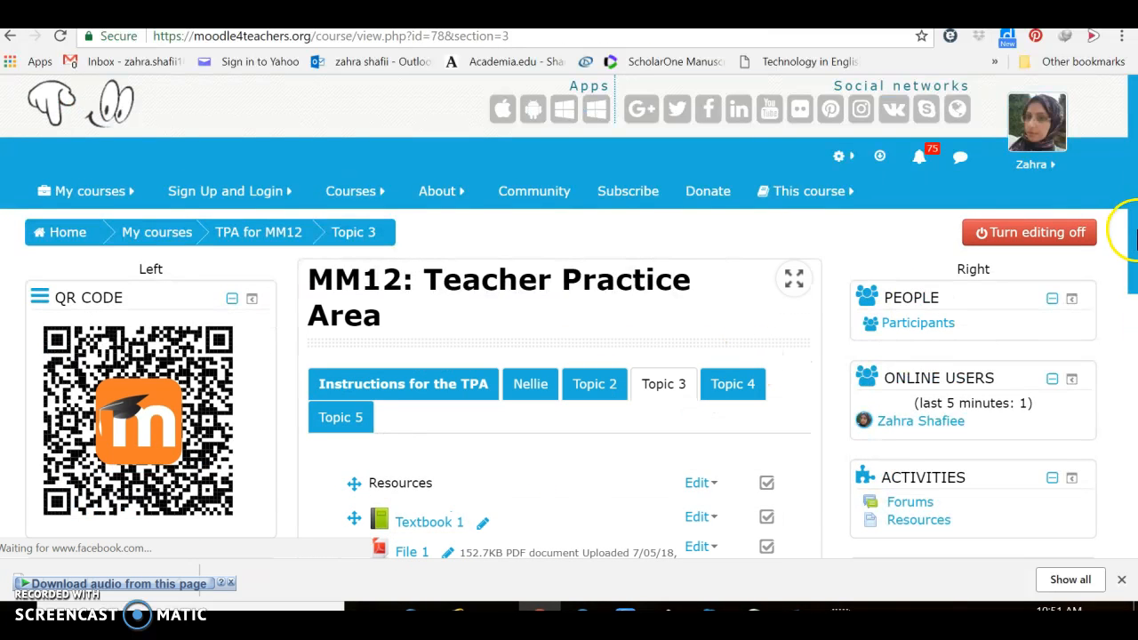
Open the Folder 1 resource in Topic 3 to examine its contents and download options, and go back to the course page.
{"action": "left_click_drag", "start_coordinate": [1133, 236], "coordinate": [1133, 355]}
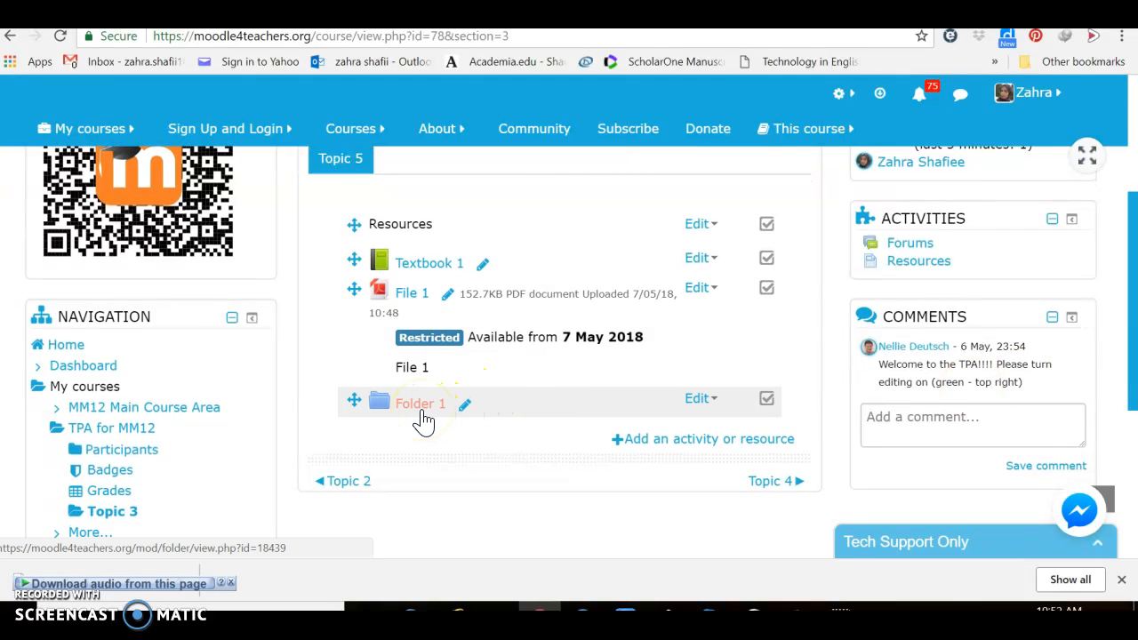
{"action": "left_click", "coordinate": [423, 418]}
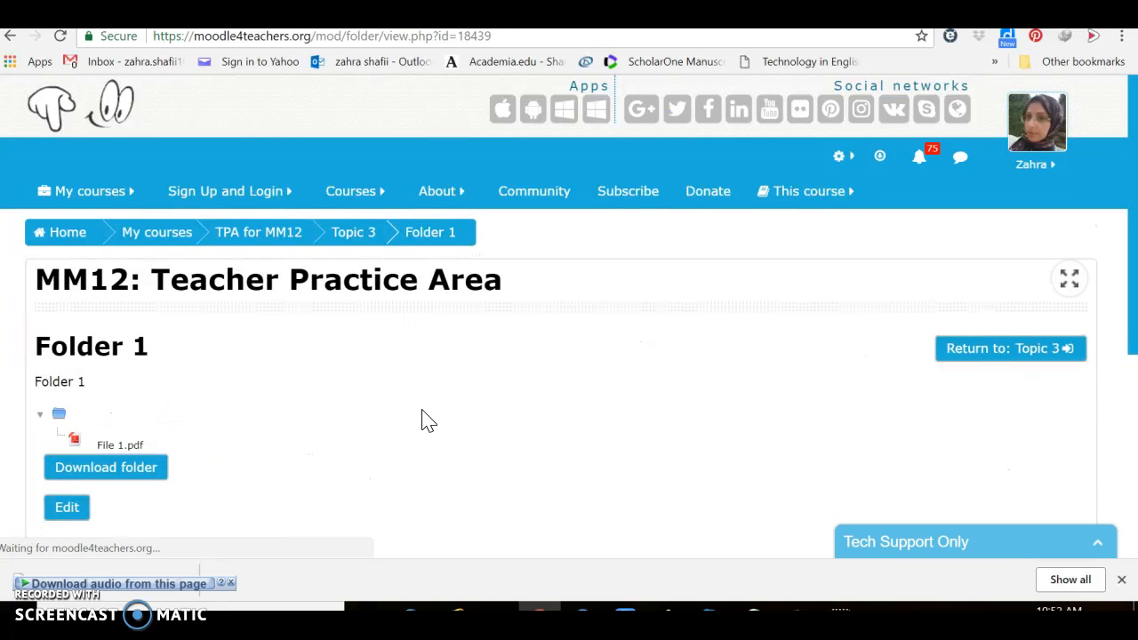
{"action": "scroll", "coordinate": [424, 420], "scroll_direction": "down", "scroll_amount": 2}
{"action": "left_click", "coordinate": [153, 331]}
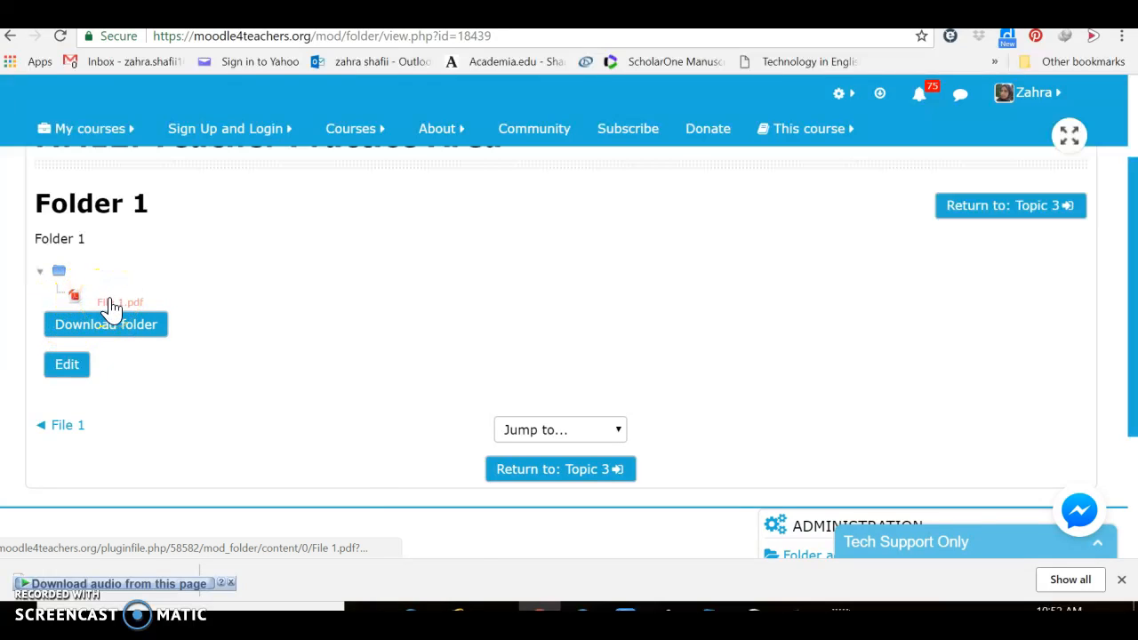
{"action": "left_click", "coordinate": [109, 345]}
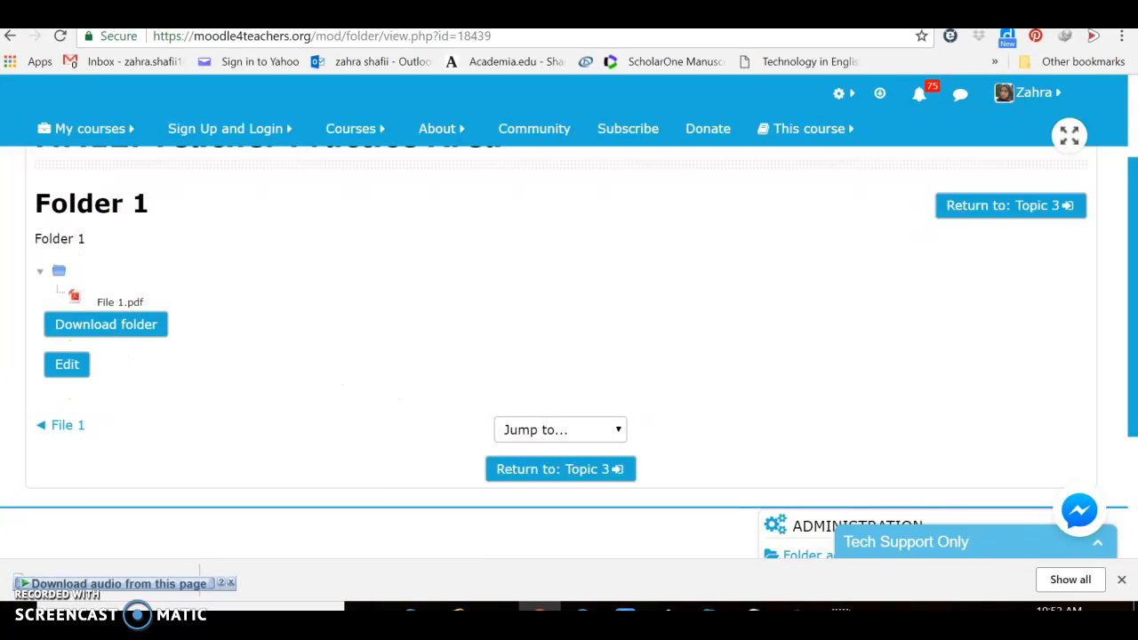
{"action": "left_click", "coordinate": [12, 38]}
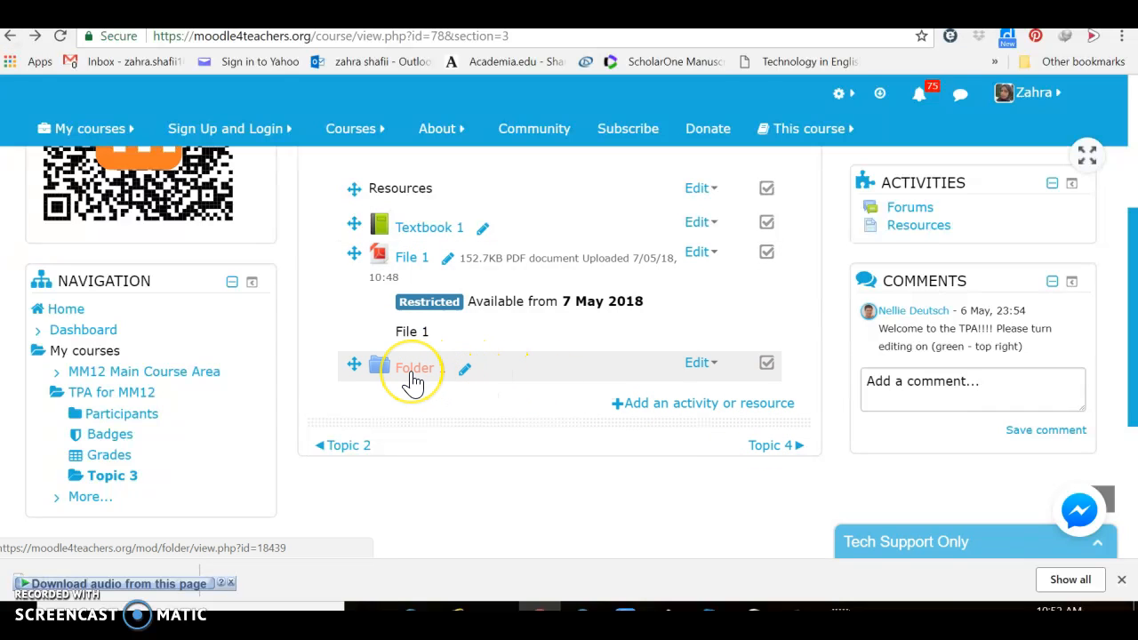
Delete the Folder 1 resource from Topic 3 and confirm the deletion.
{"action": "left_click", "coordinate": [709, 365]}
{"action": "left_click", "coordinate": [713, 407]}
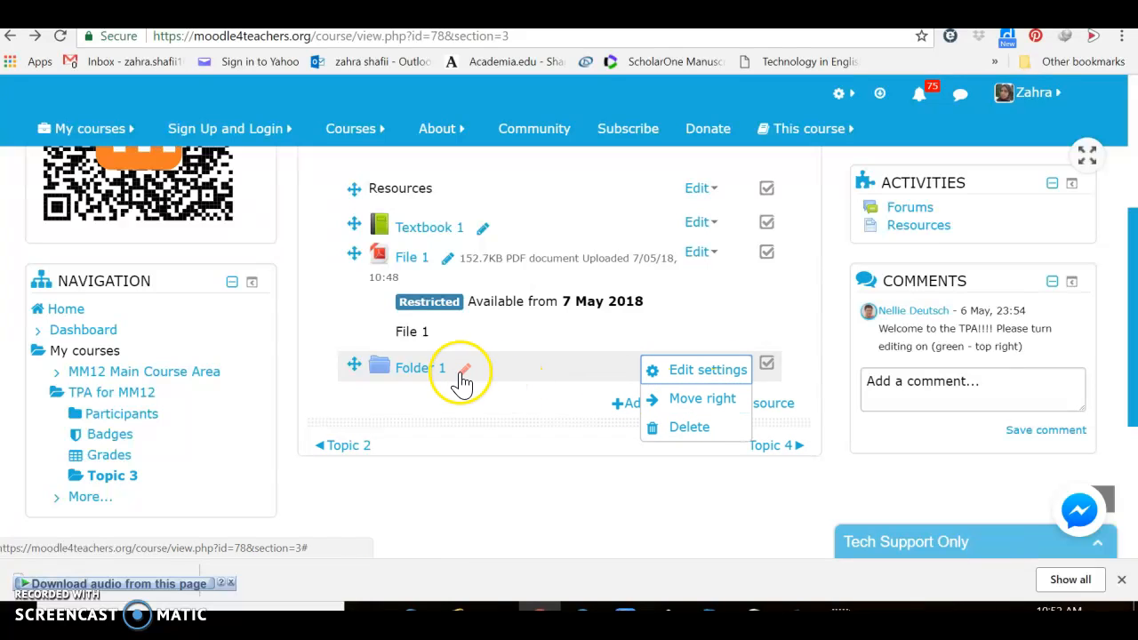
{"action": "left_click", "coordinate": [694, 435]}
{"action": "left_click", "coordinate": [518, 418]}
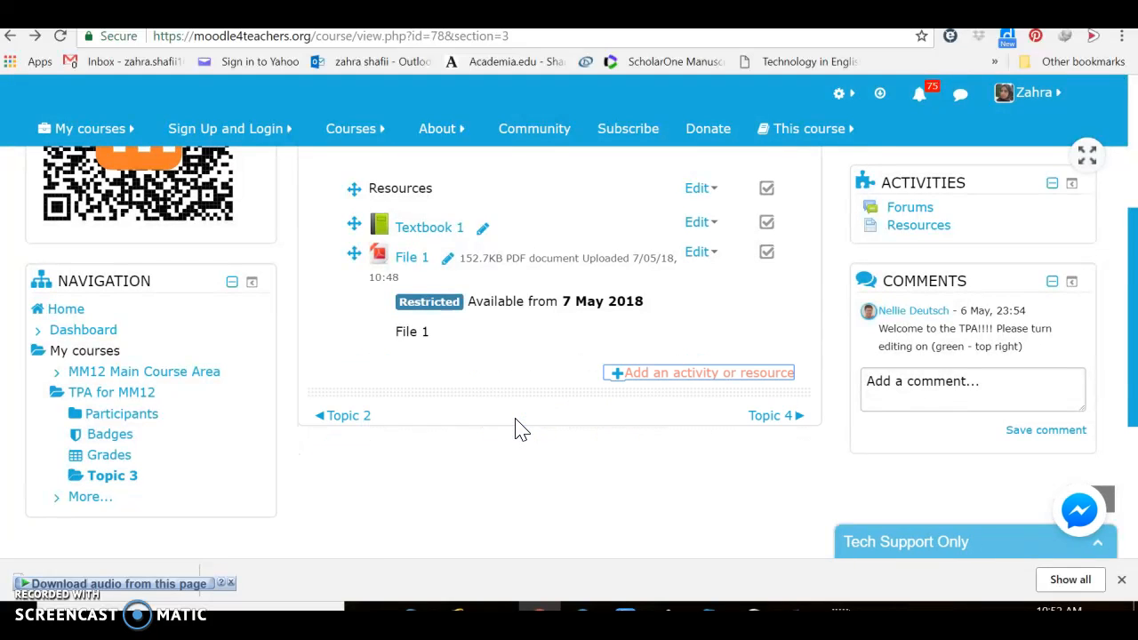
Add a new Folder resource to Topic 3 and name it "Folder 1".
{"action": "left_click", "coordinate": [640, 389]}
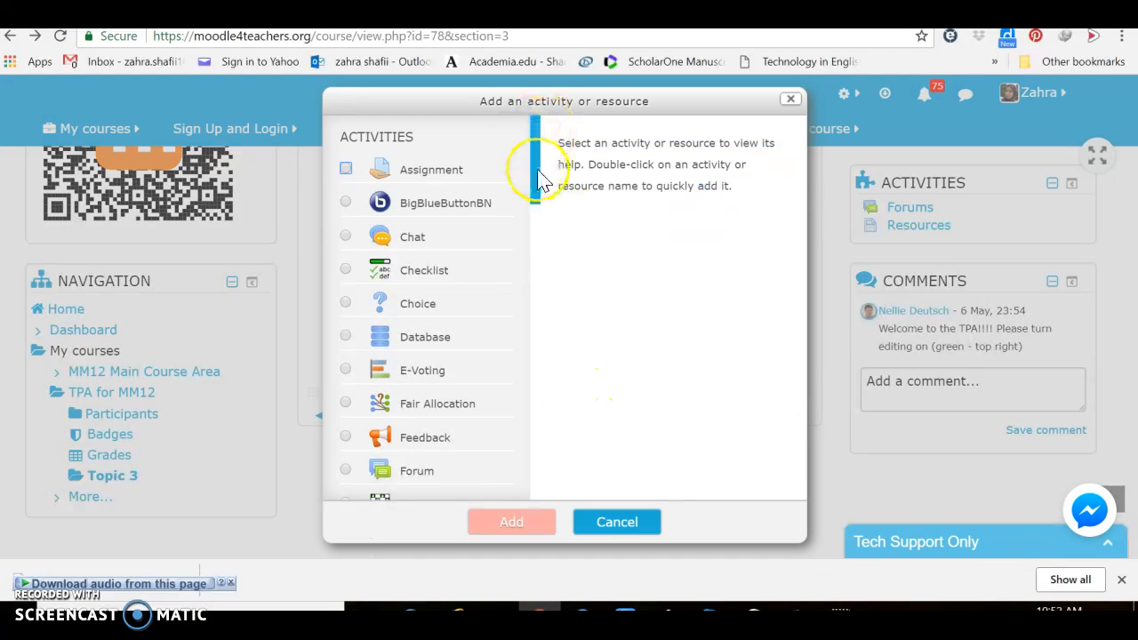
{"action": "left_click_drag", "start_coordinate": [540, 173], "coordinate": [546, 477]}
{"action": "left_click", "coordinate": [413, 321]}
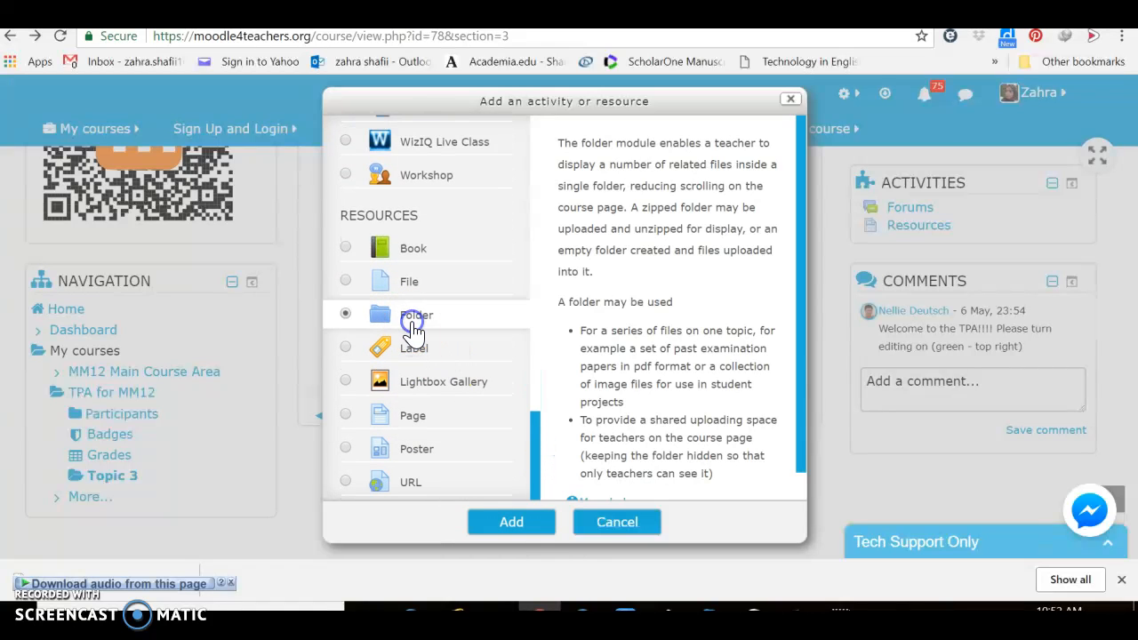
{"action": "left_click", "coordinate": [509, 533]}
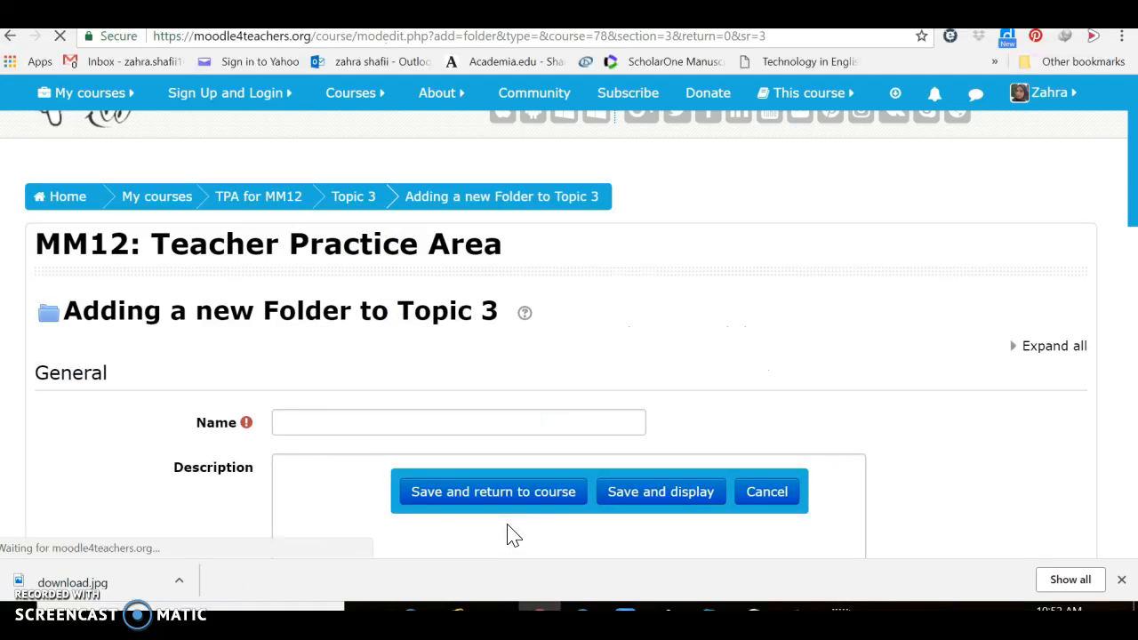
{"action": "left_click", "coordinate": [302, 426]}
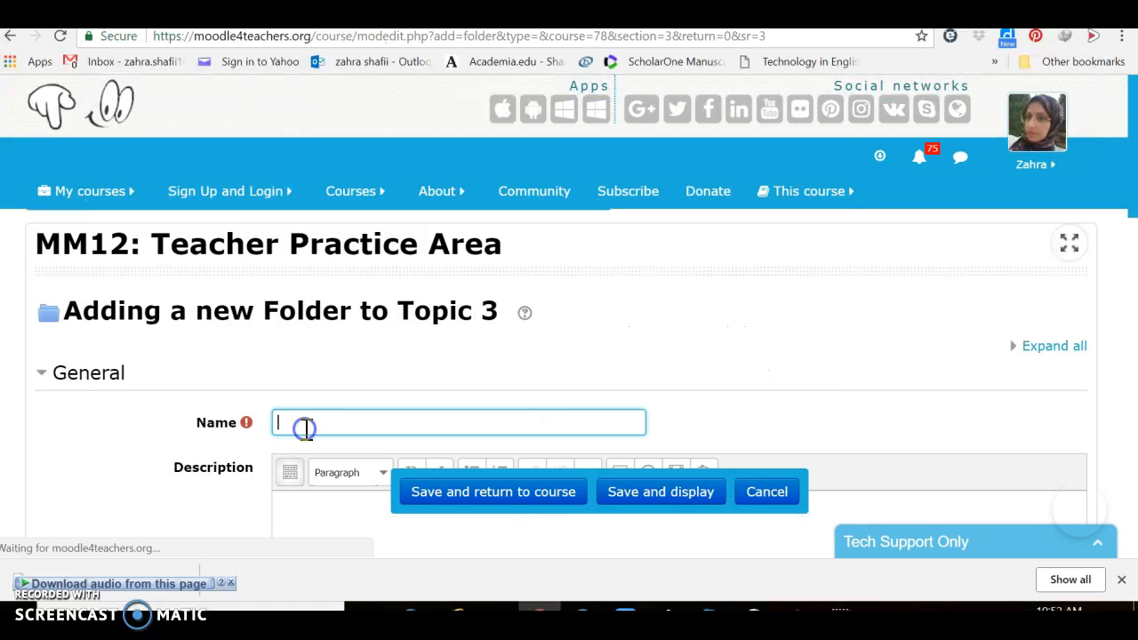
{"action": "type", "text": "Folder 1"}
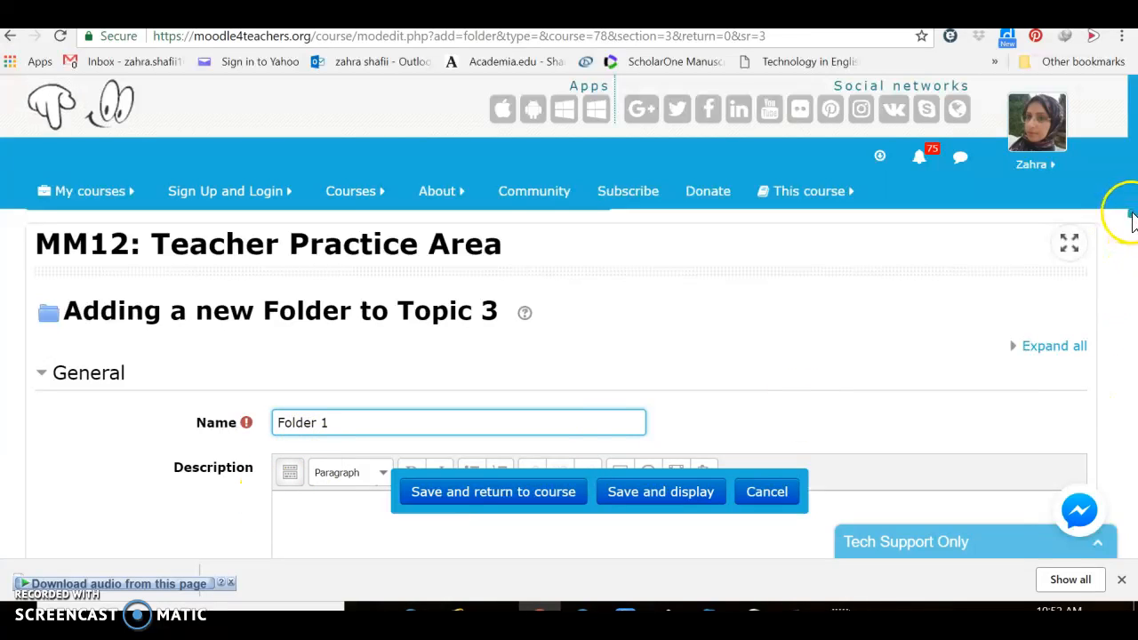
Upload File 1.pdf into the new folder's content files, then save the folder and return to the Topic 3 course page.
{"action": "left_click_drag", "start_coordinate": [1127, 222], "coordinate": [1132, 393]}
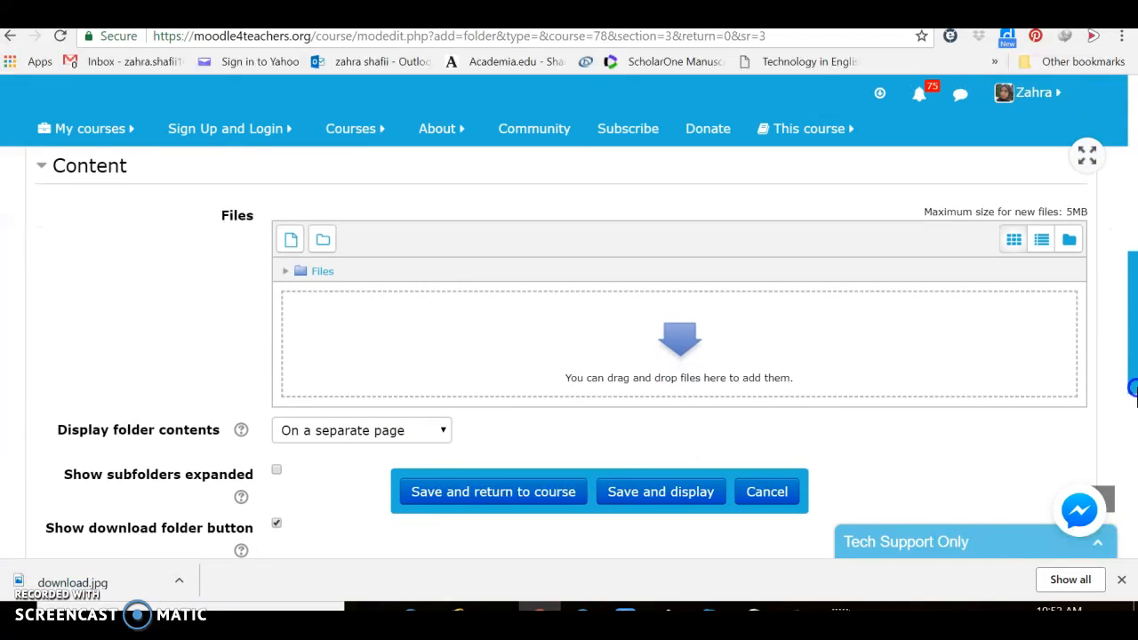
{"action": "left_click", "coordinate": [294, 242]}
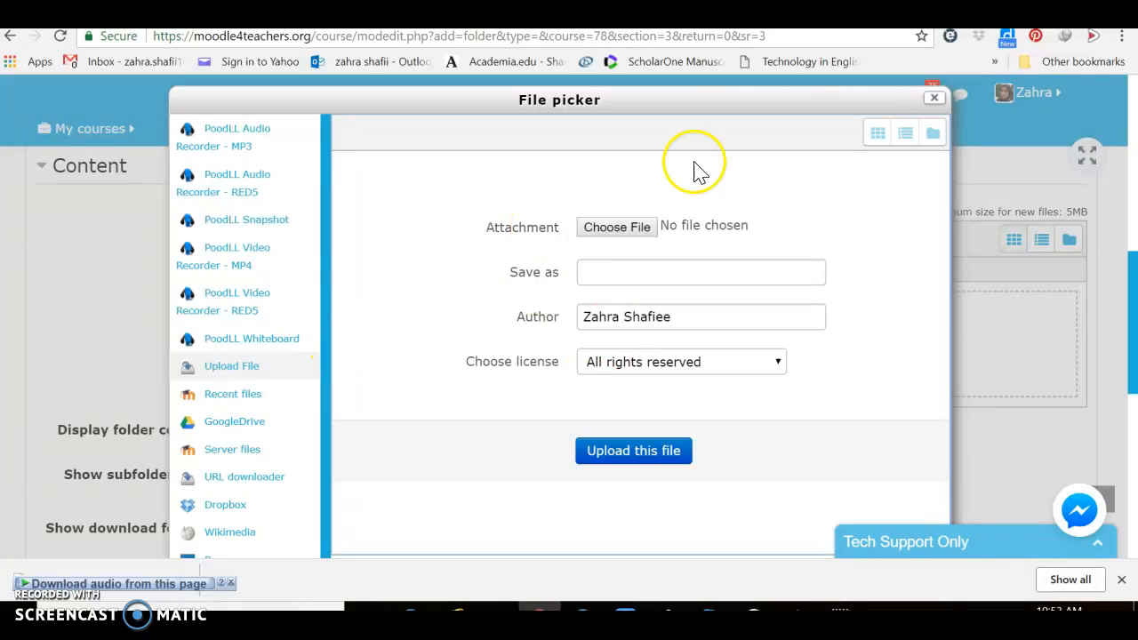
{"action": "left_click", "coordinate": [640, 227]}
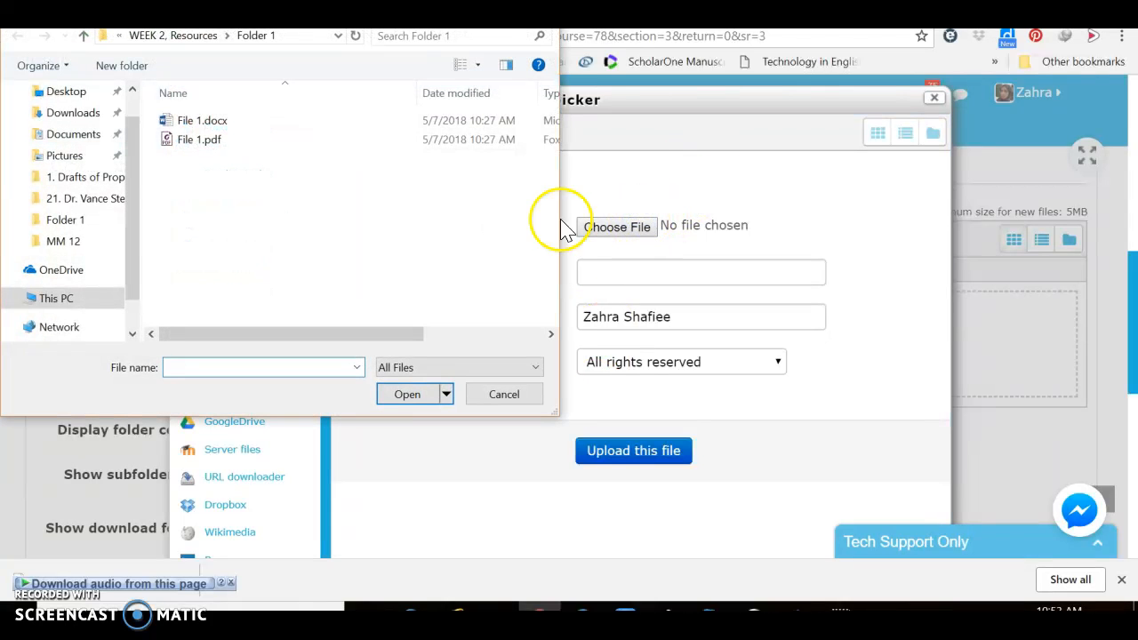
{"action": "left_click", "coordinate": [152, 116]}
{"action": "left_click", "coordinate": [183, 158]}
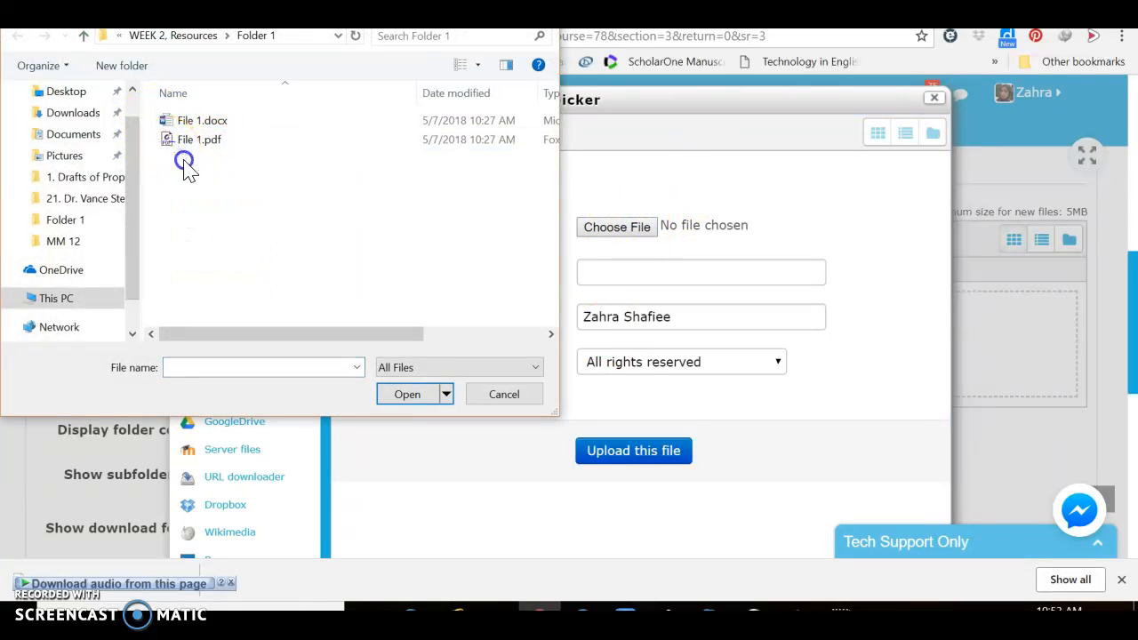
{"action": "left_click", "coordinate": [225, 168]}
{"action": "left_click", "coordinate": [181, 126]}
{"action": "left_click", "coordinate": [165, 121]}
{"action": "left_click", "coordinate": [173, 142]}
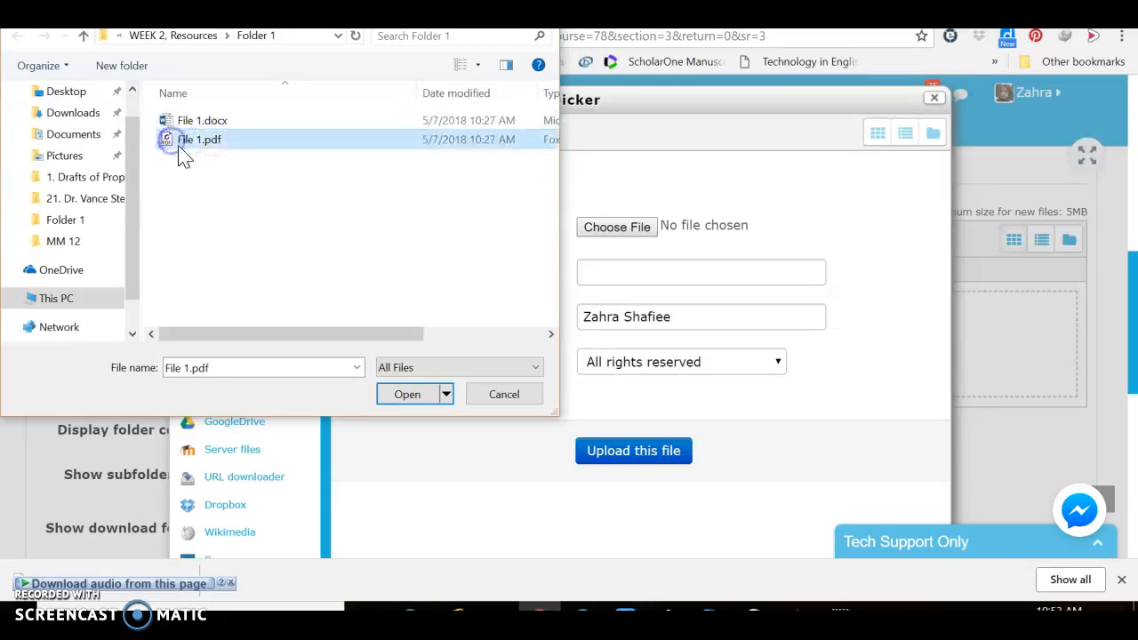
{"action": "left_click", "coordinate": [401, 402]}
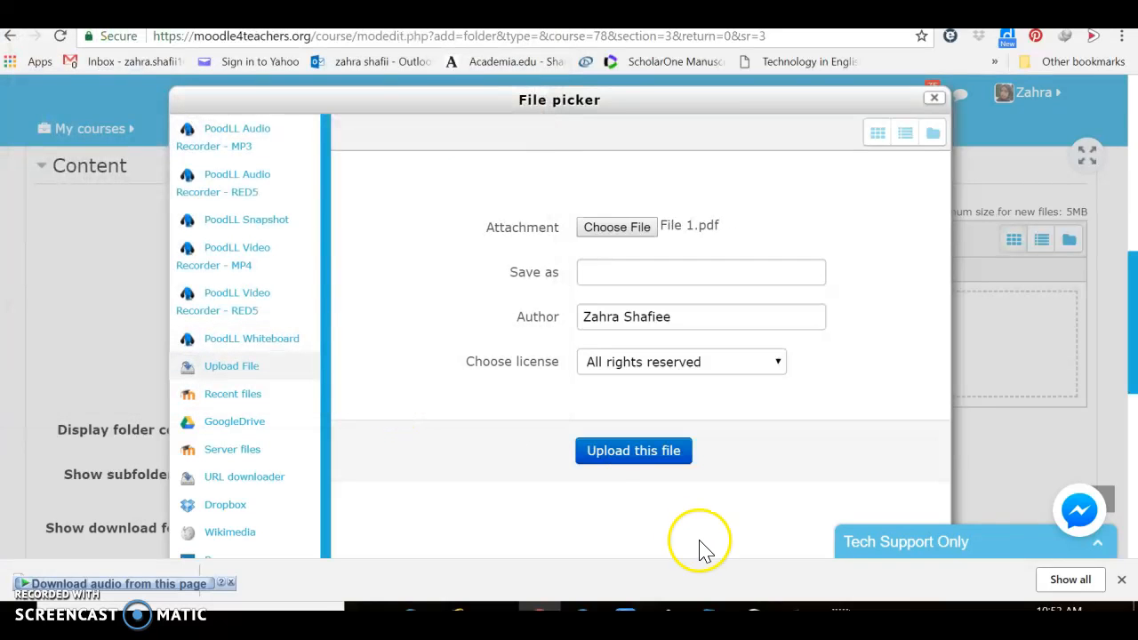
{"action": "left_click", "coordinate": [654, 461]}
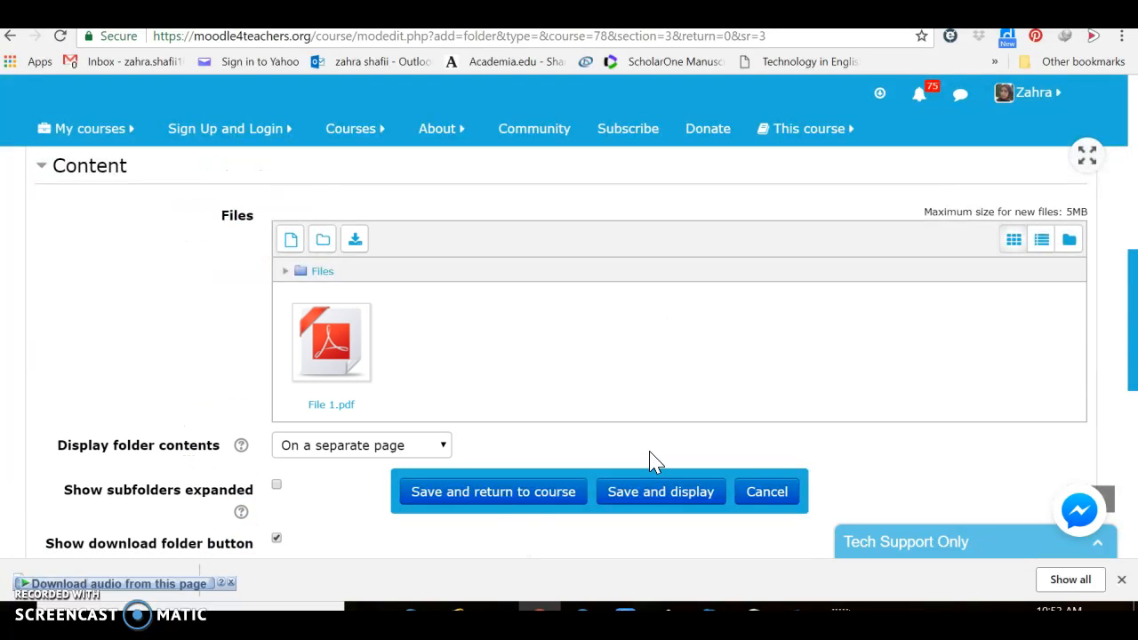
{"action": "left_click", "coordinate": [558, 496]}
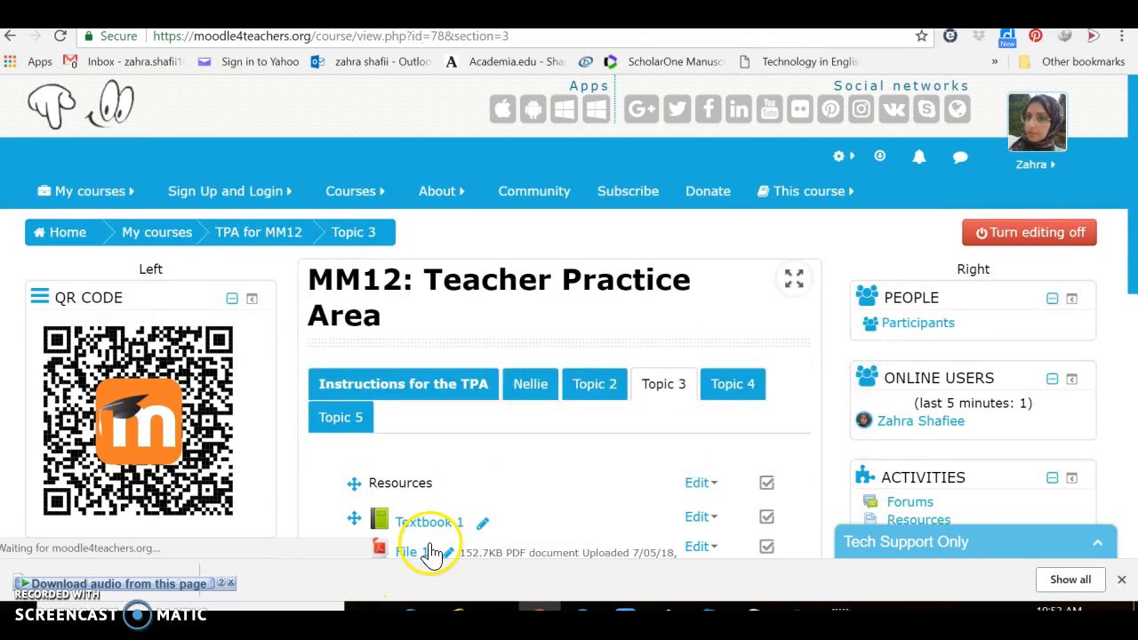
{"action": "scroll", "coordinate": [584, 360], "scroll_direction": "down", "scroll_amount": 3}
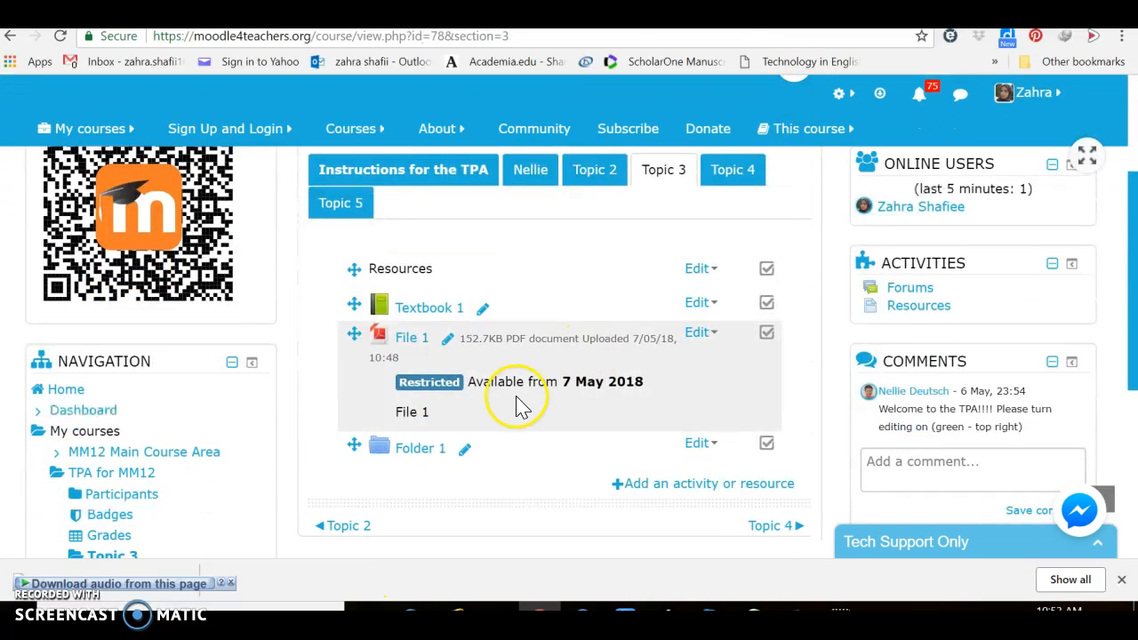